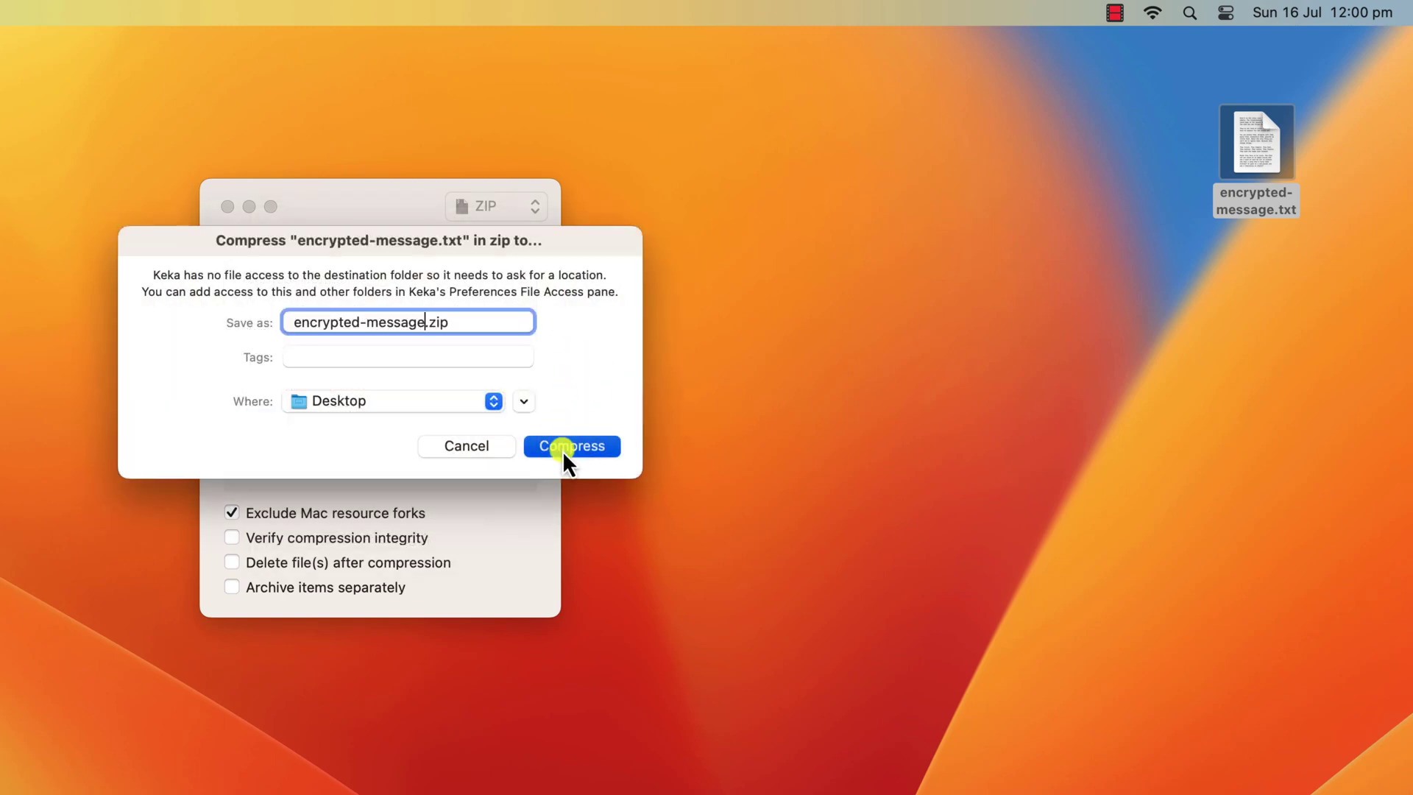
# - Confirm Keka's save sheet to create encrypted-message.zip on the Desktop
pyautogui.click(563, 446)
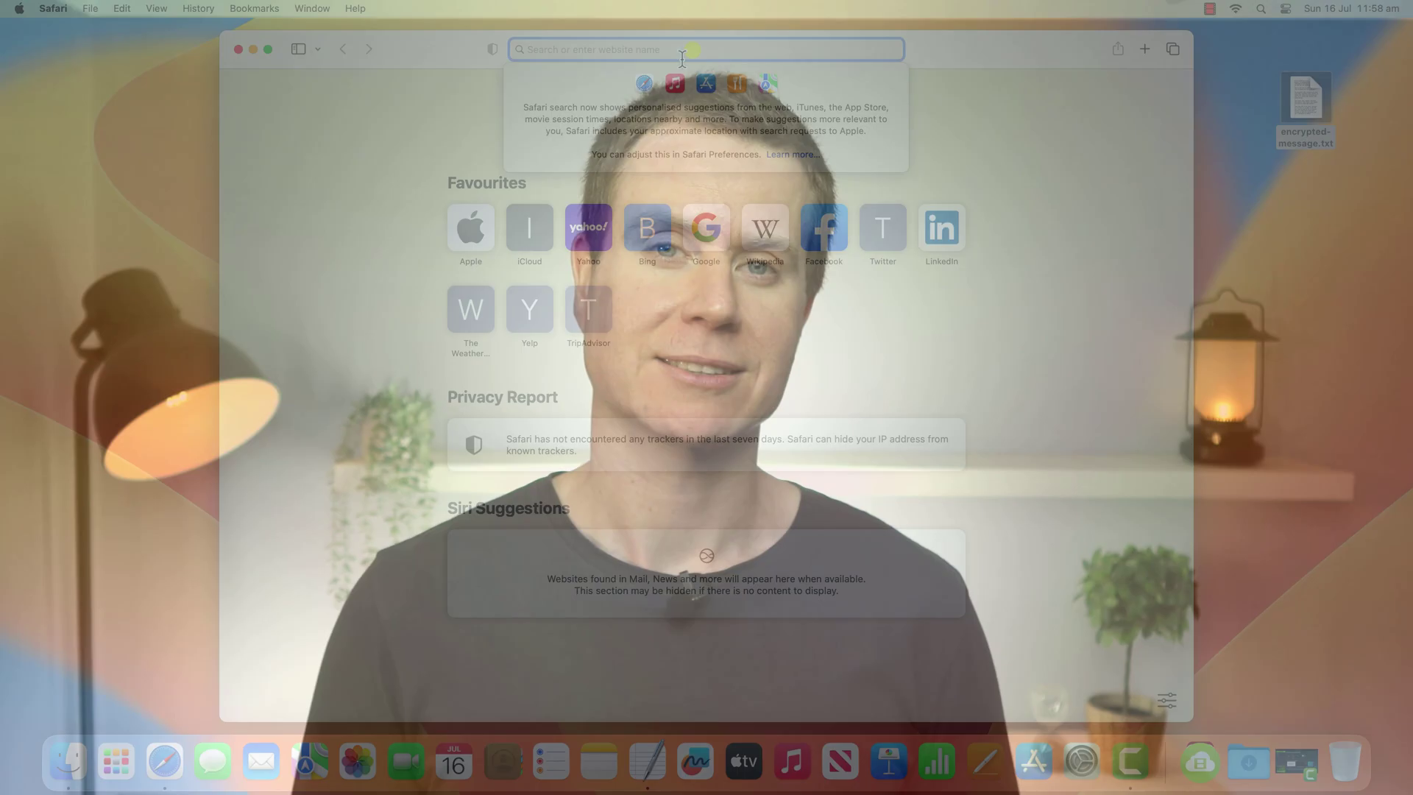
pyautogui.write('keka')
pyautogui.press('Return')
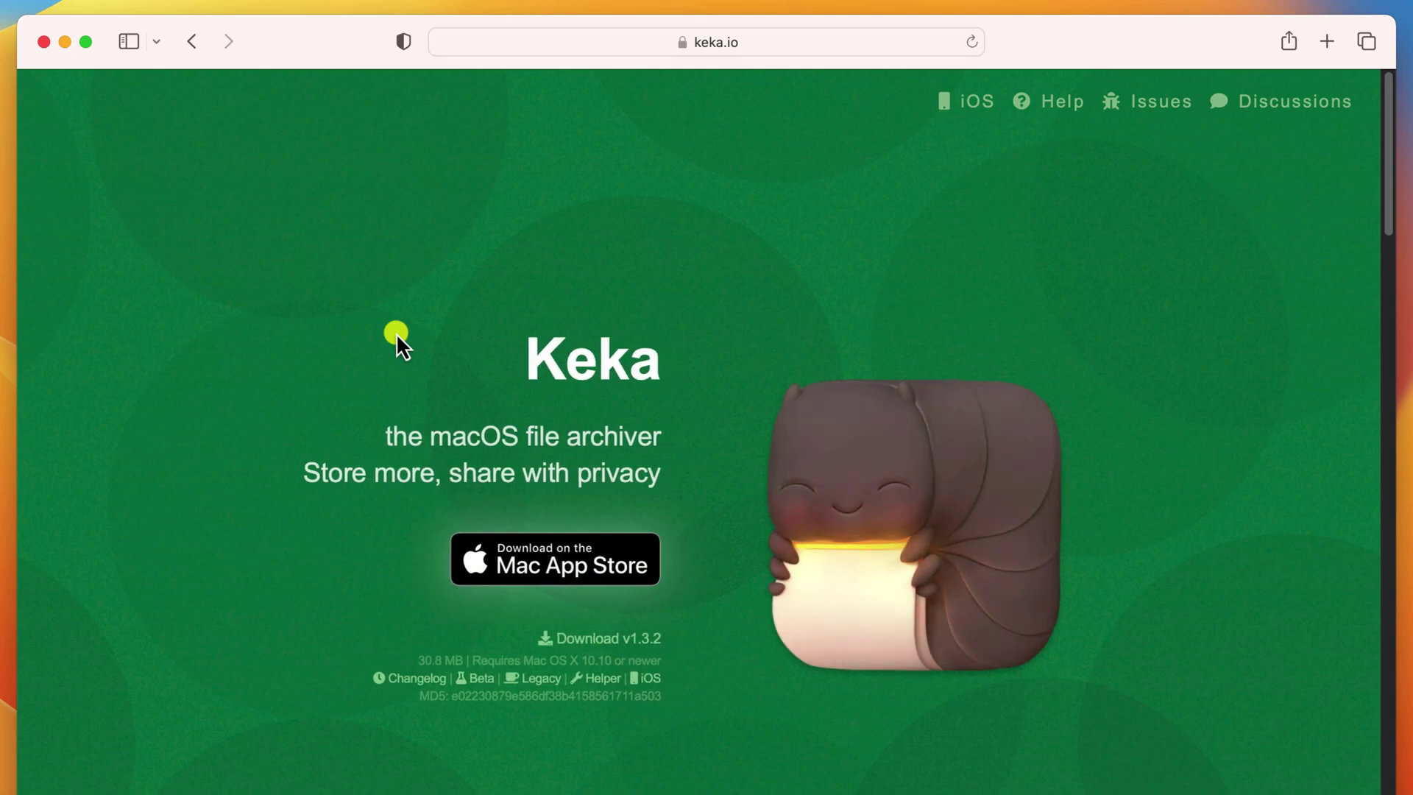
pyautogui.click(546, 558)
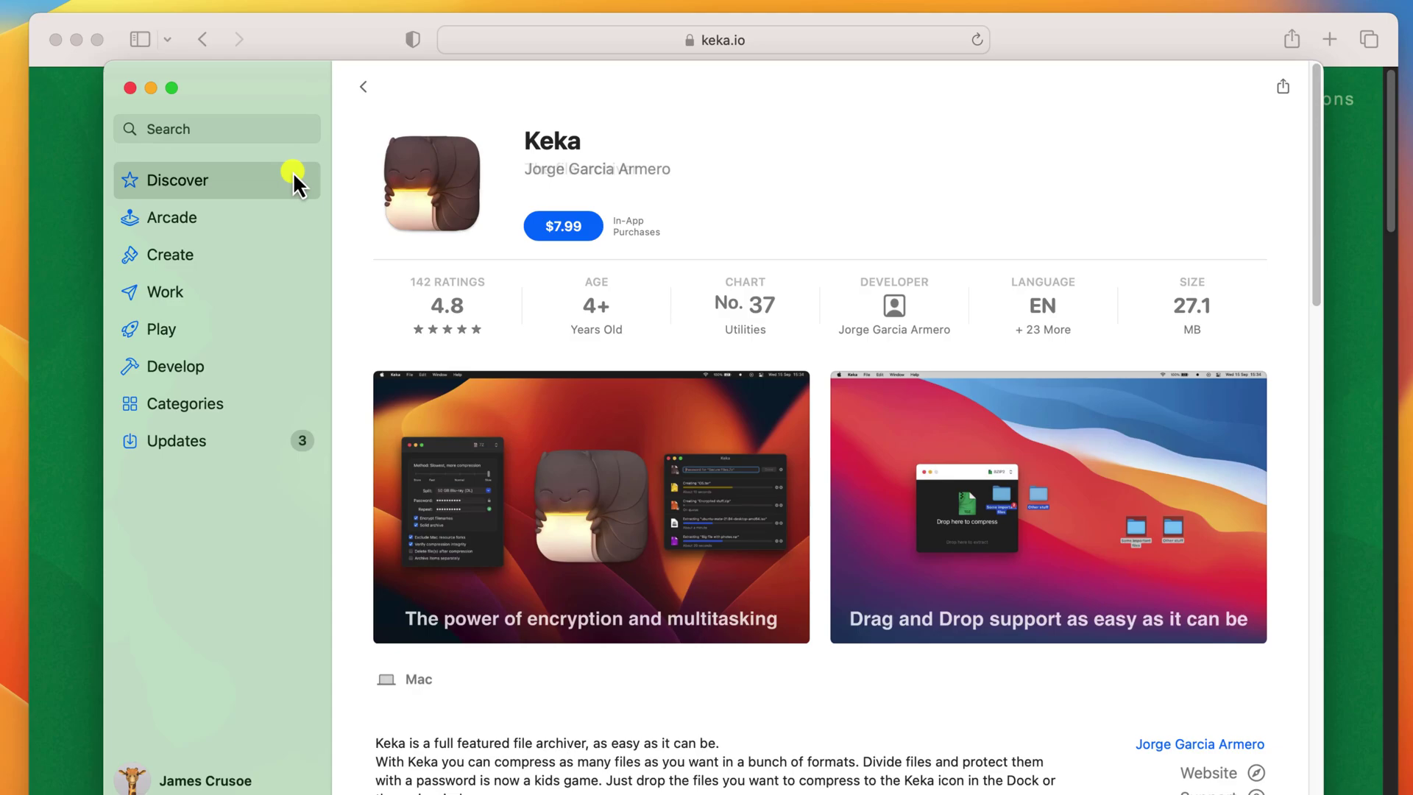
# - Close the App Store window showing Keka's $7.99 listing
pyautogui.click(135, 86)
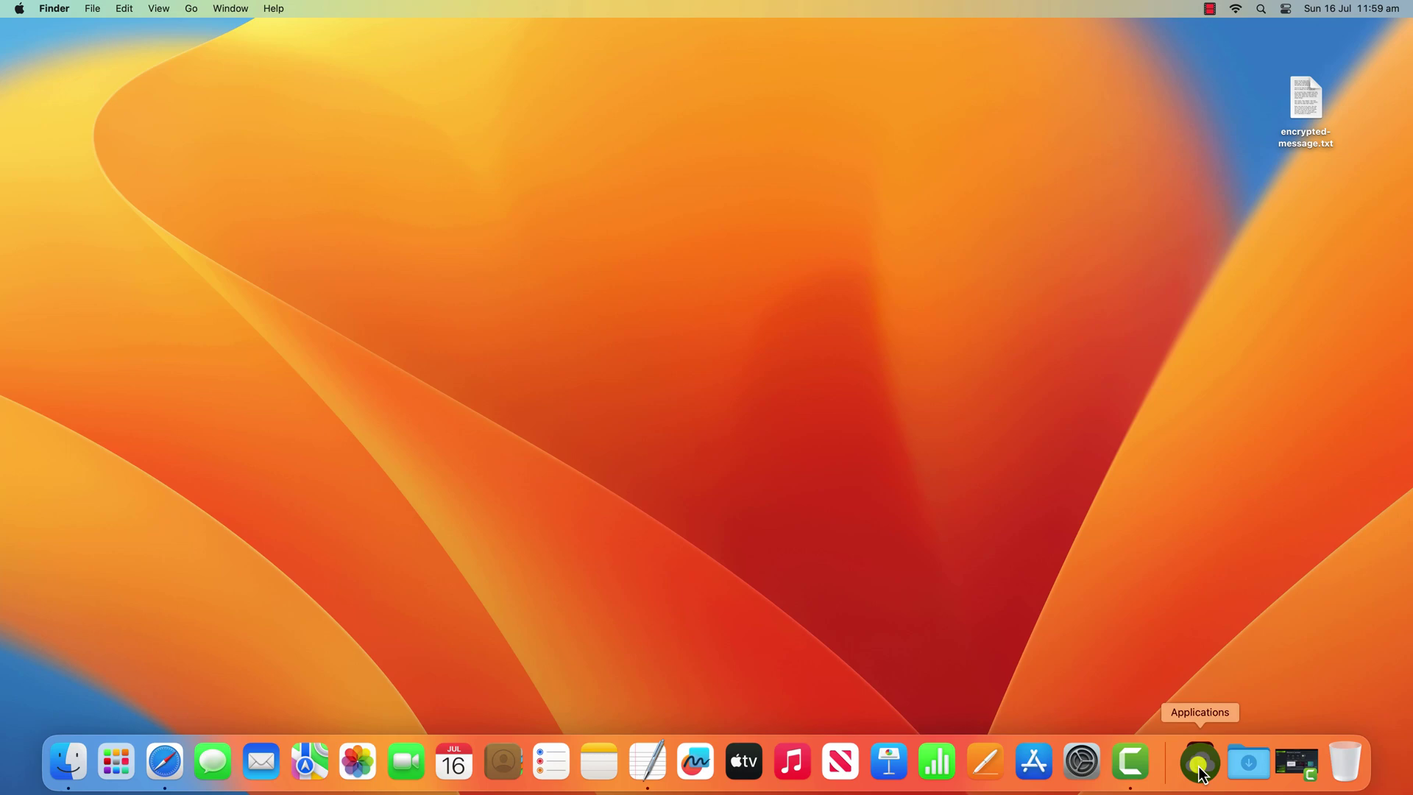
# - Launch Keka from Applications, enter the ZIP password twice and enable AES-256 encryption
pyautogui.click(1199, 764)
pyautogui.click(923, 512)
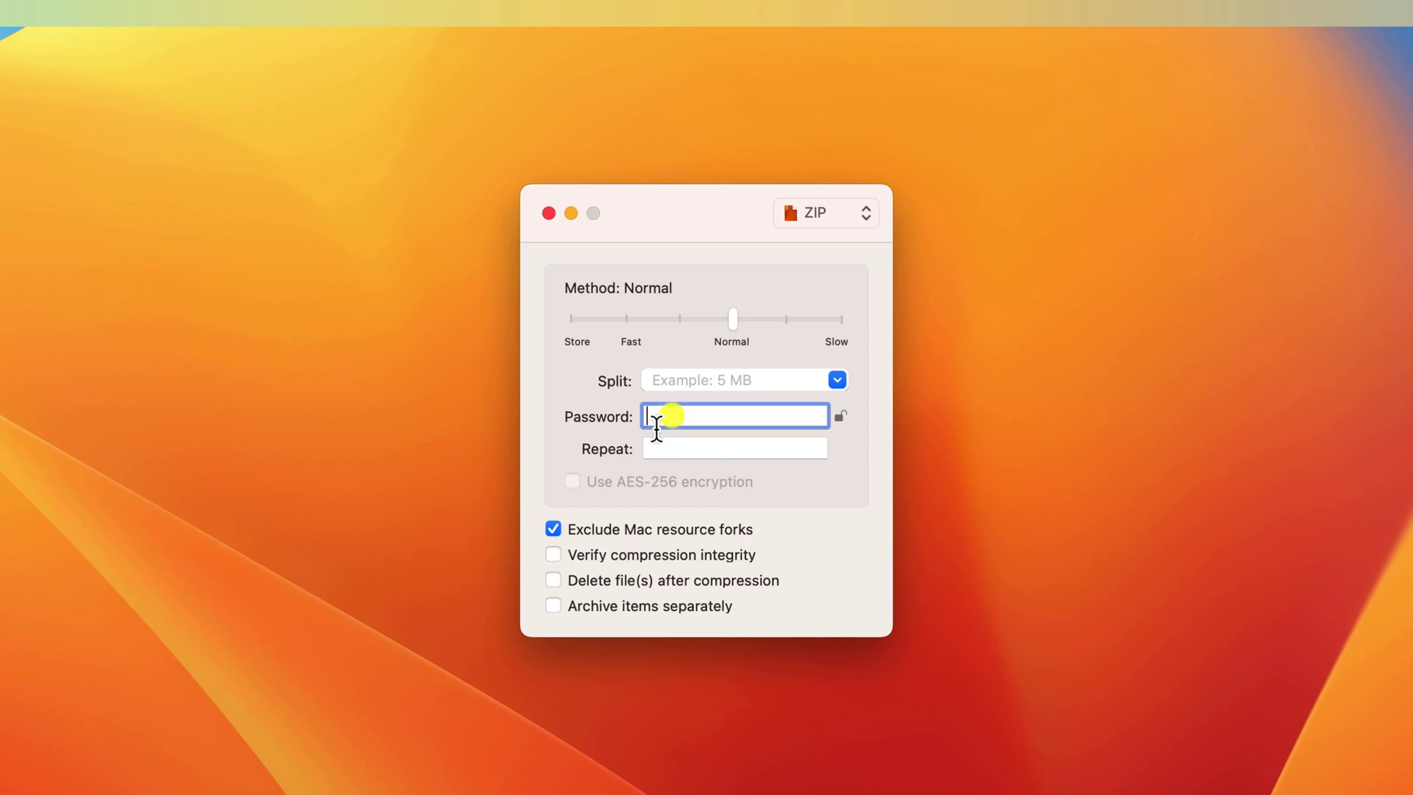
pyautogui.write('•••••••')
pyautogui.press('Tab')
pyautogui.write('••••••')
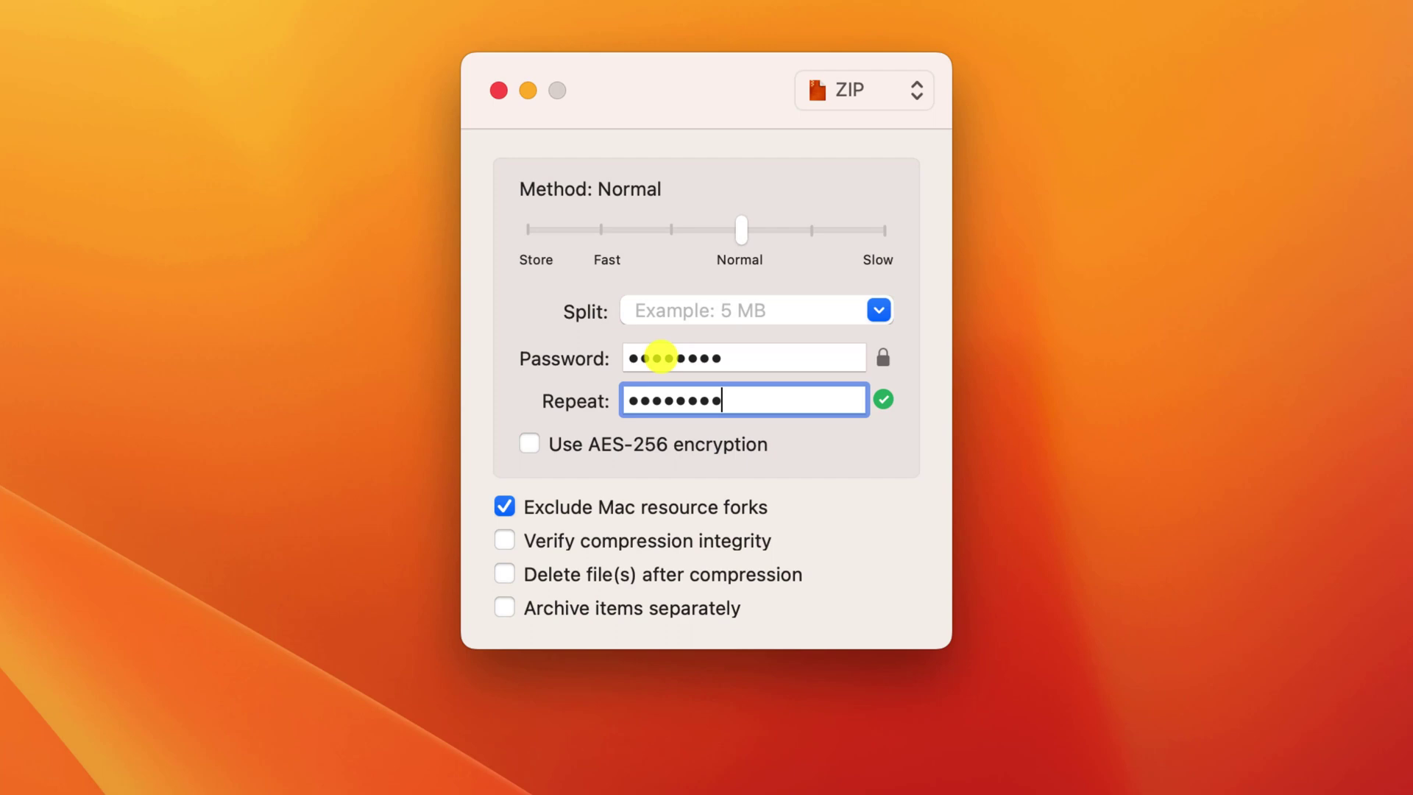
pyautogui.click(529, 444)
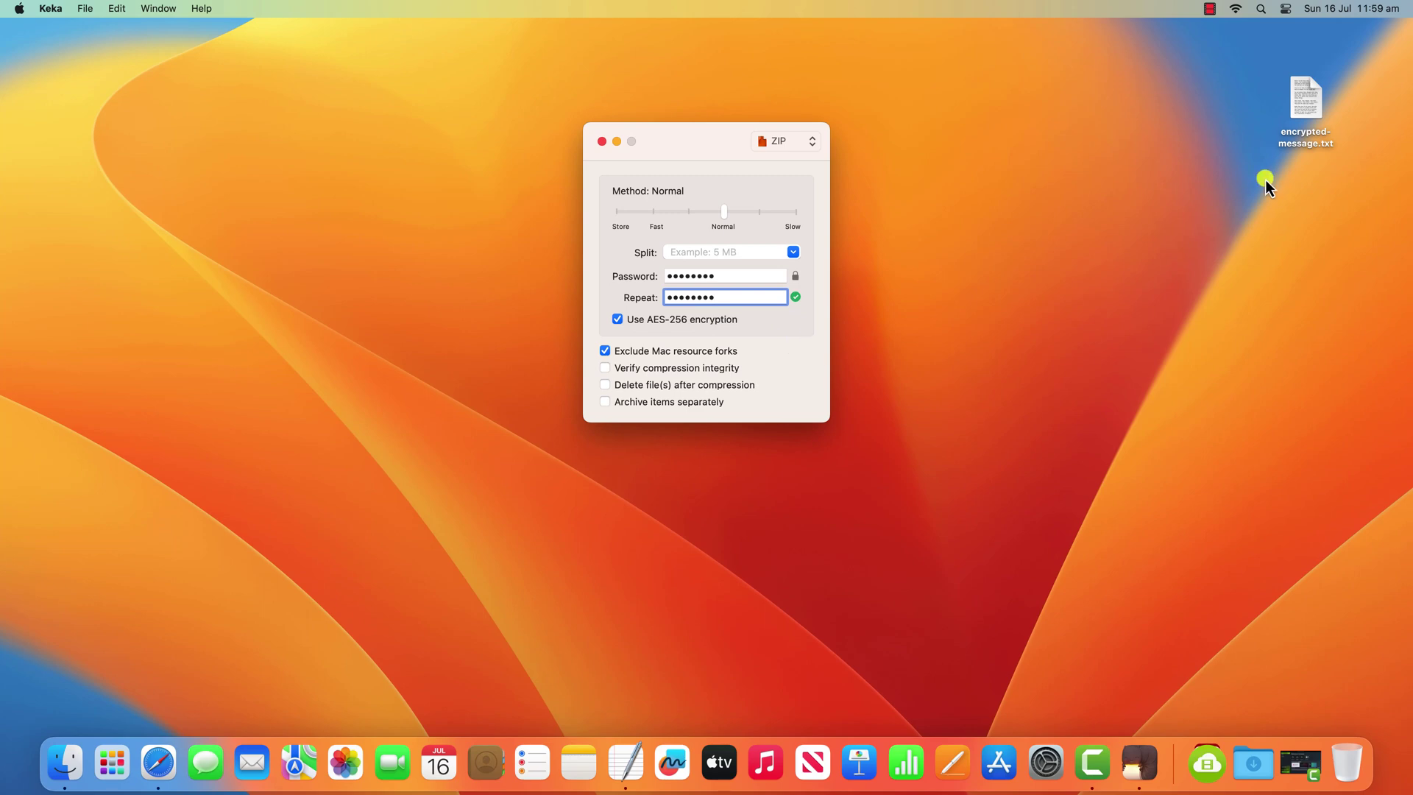
# - Preview encrypted-message.txt in TextEdit, then drop it onto Keka's compress zone
pyautogui.moveTo(1302, 112); pyautogui.dragTo(683, 262)
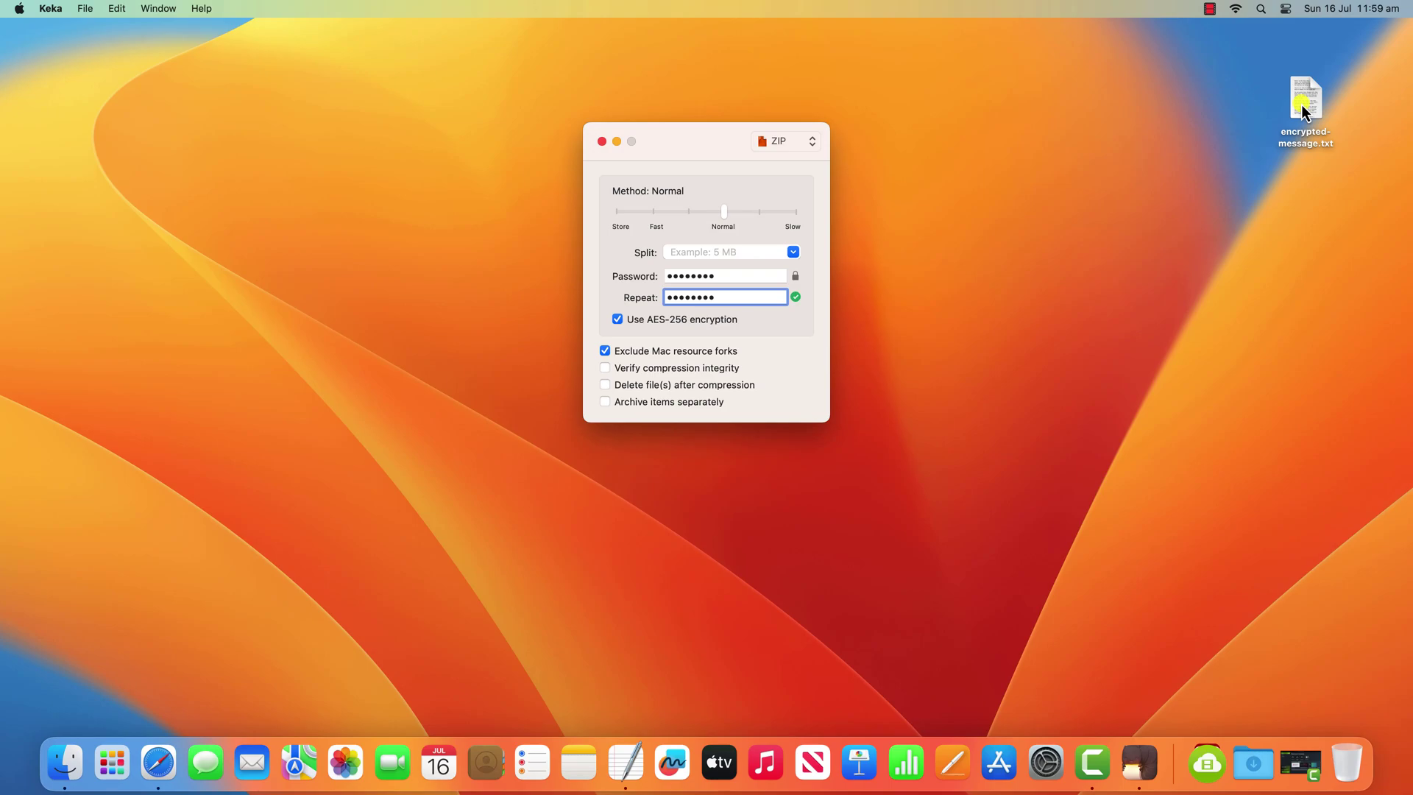
pyautogui.doubleClick(1301, 111)
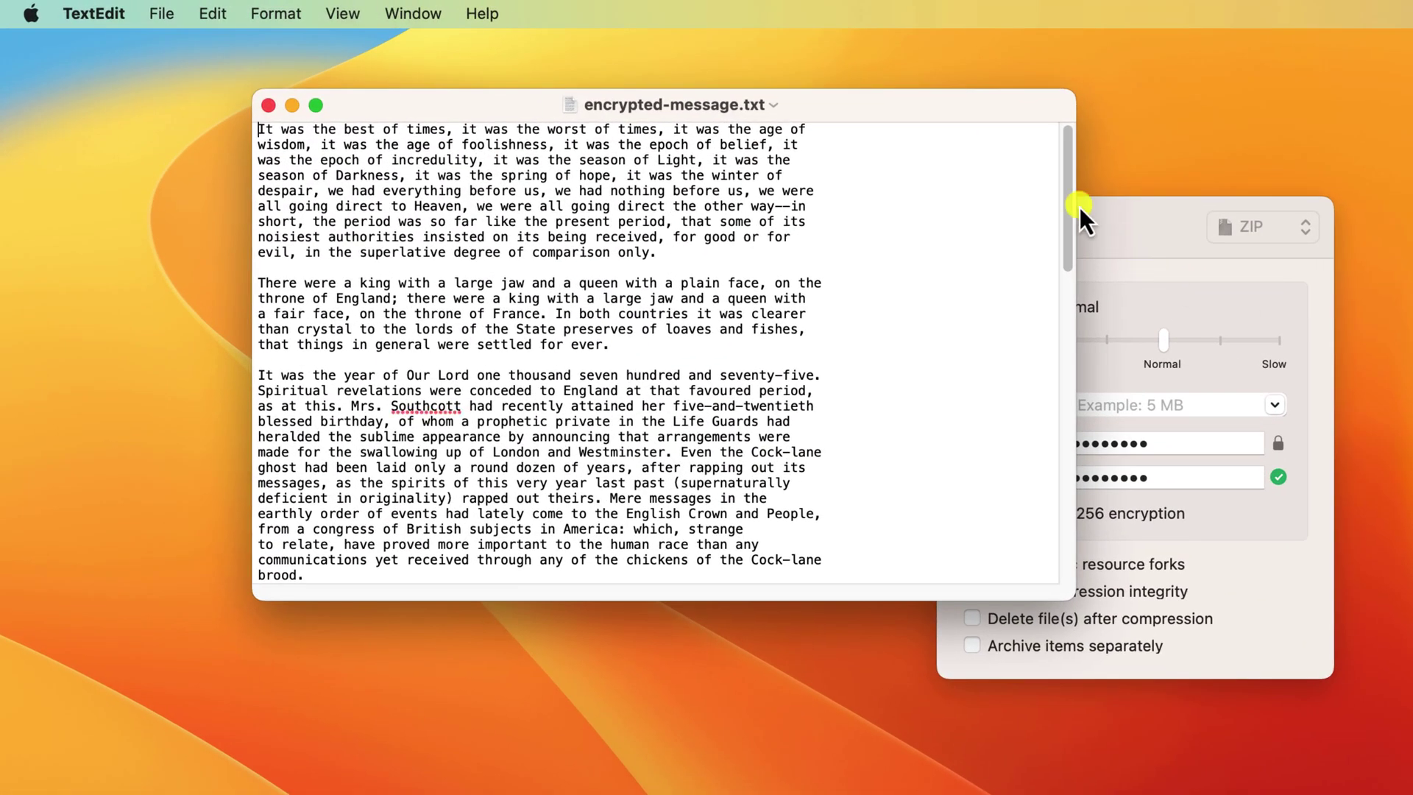
pyautogui.moveTo(1079, 206); pyautogui.dragTo(1073, 471)
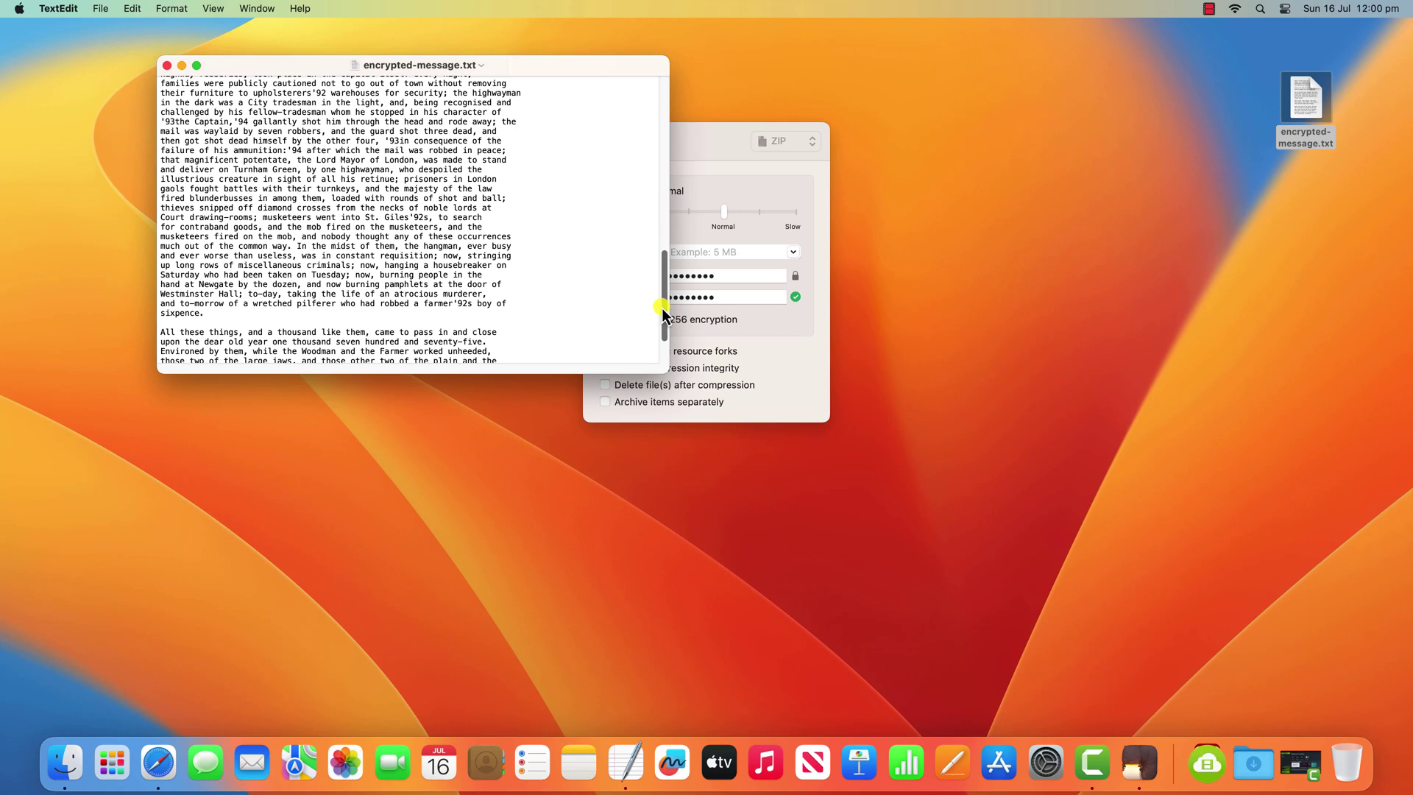
pyautogui.moveTo(1303, 103); pyautogui.dragTo(696, 261)
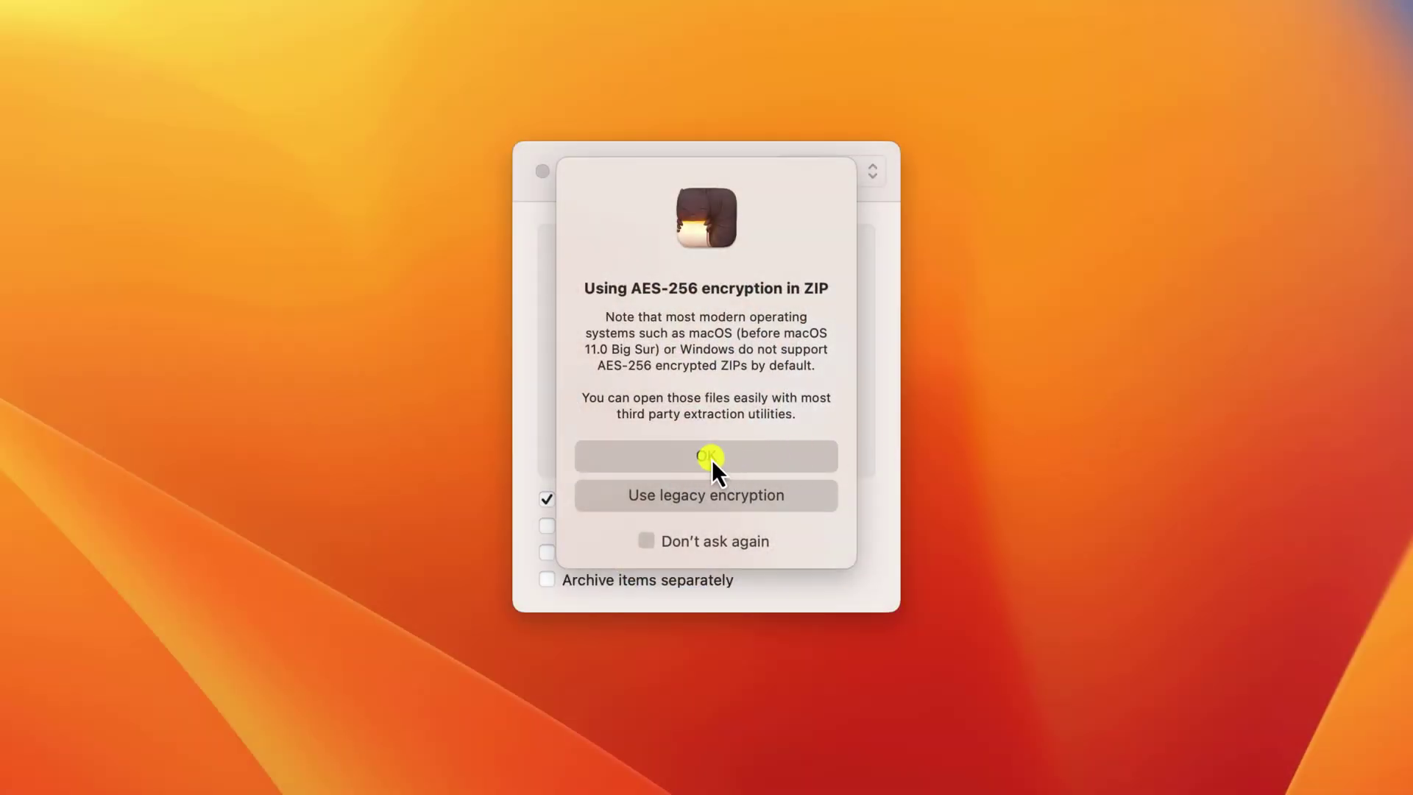
# - Dismiss the AES-256 notice and save the archive as encrypted-message.zip on the Desktop
pyautogui.click(708, 456)
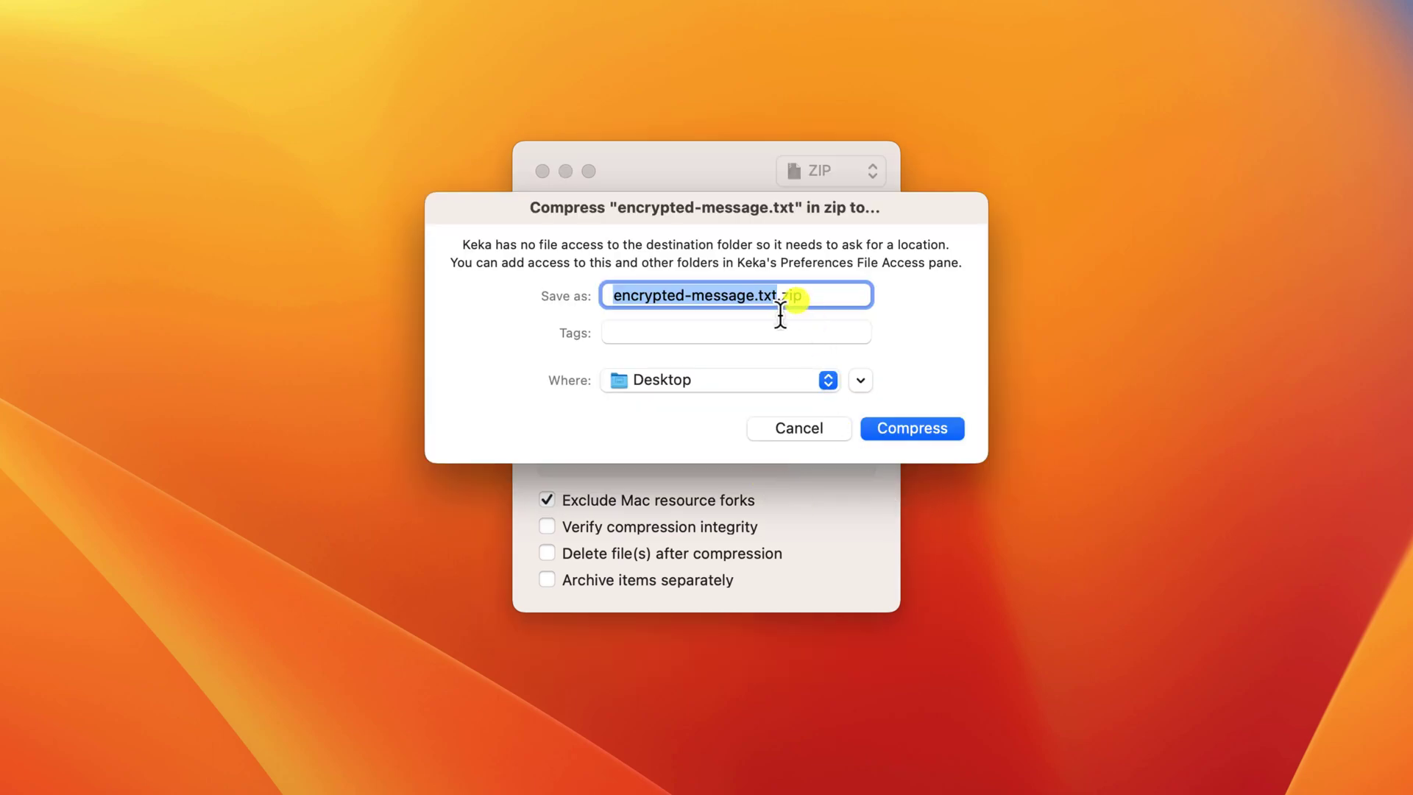
pyautogui.press('BackSpace')
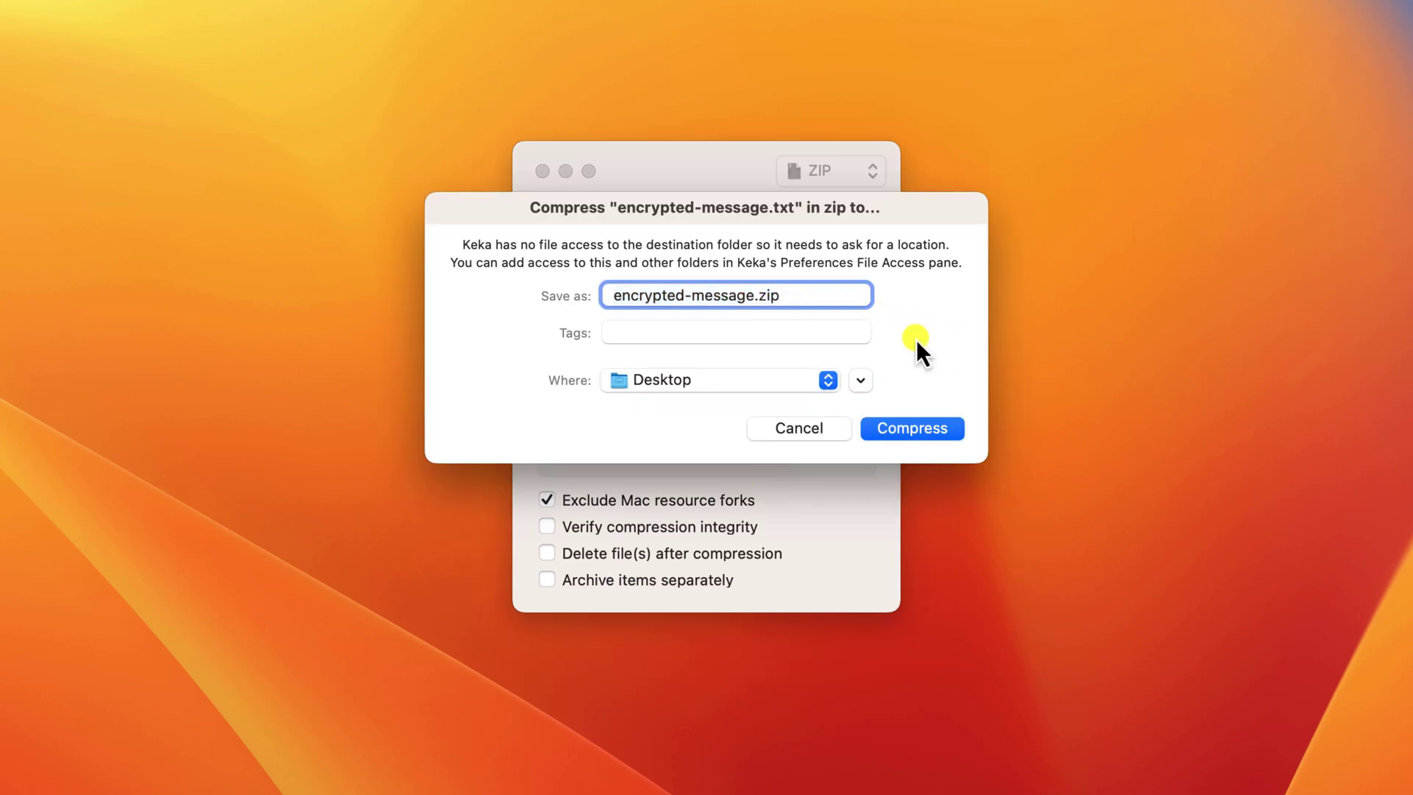
pyautogui.click(902, 434)
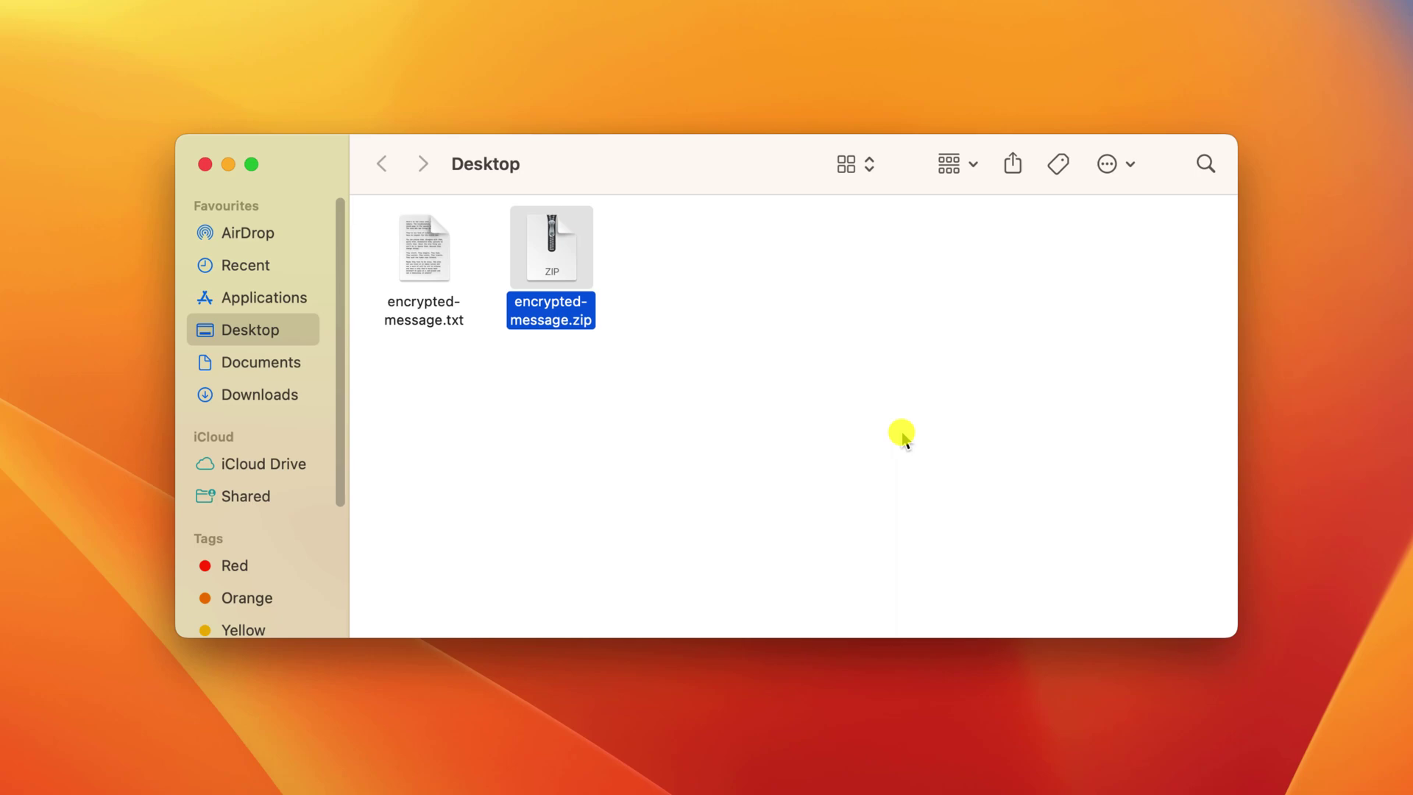
# - Close the Finder window and quit Keka
pyautogui.click(504, 483)
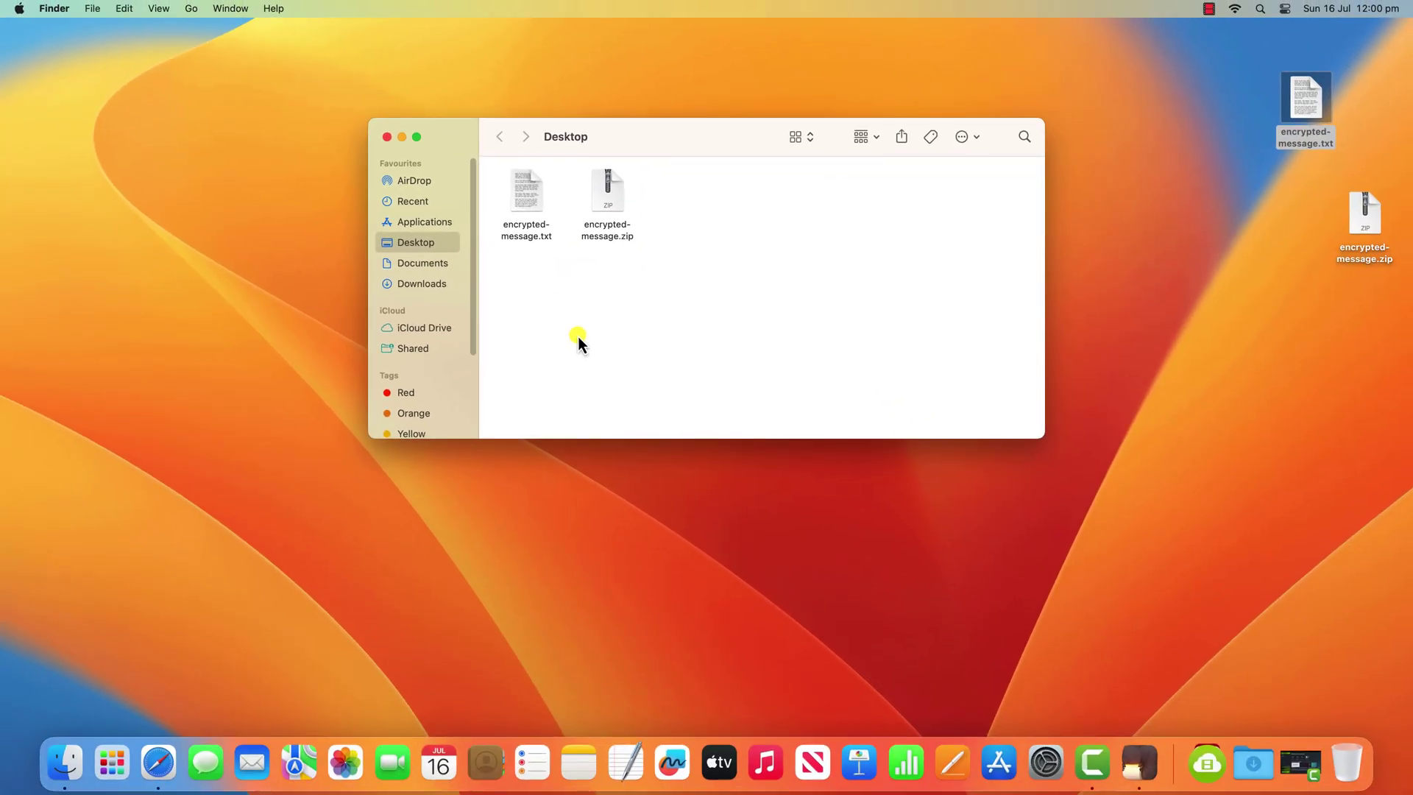
pyautogui.click(386, 138)
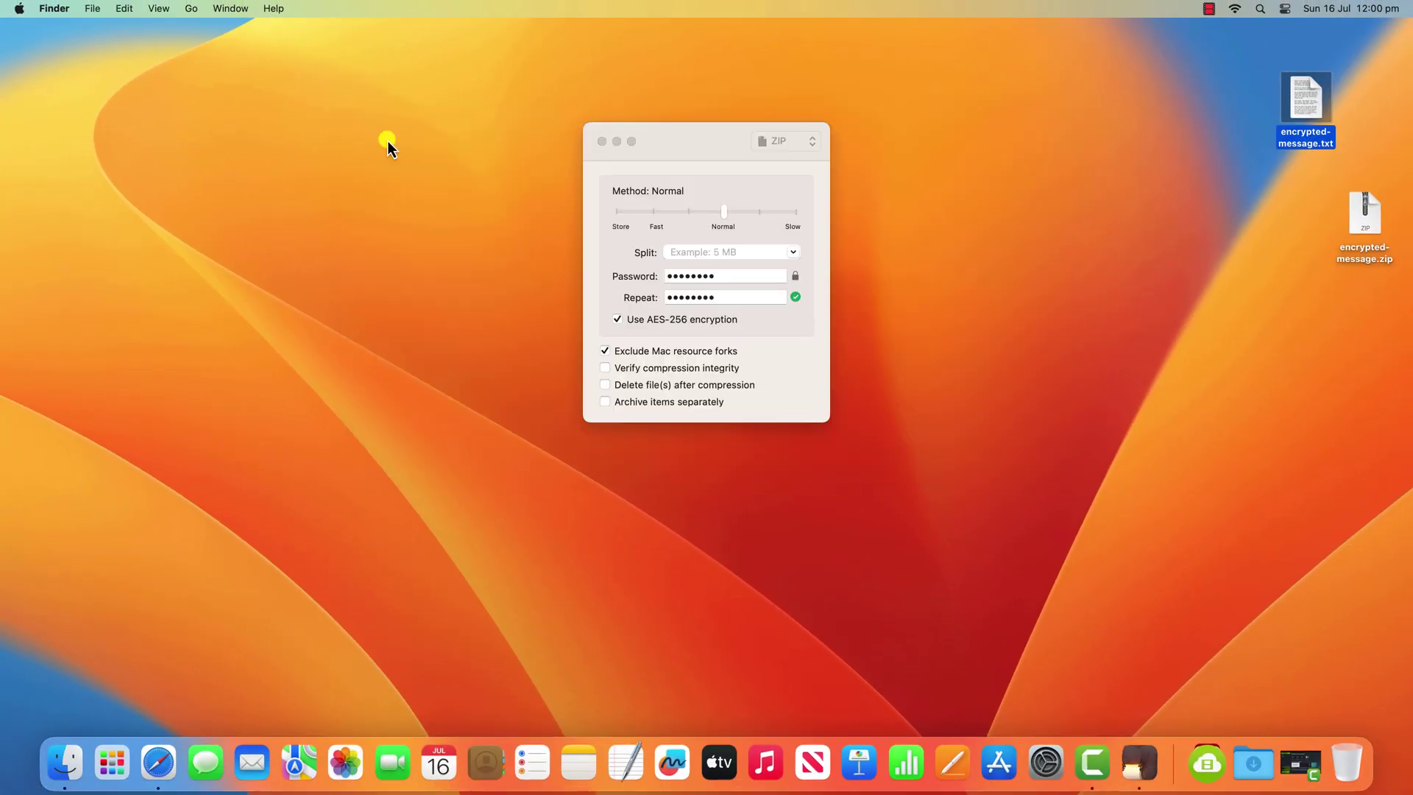
pyautogui.click(660, 147)
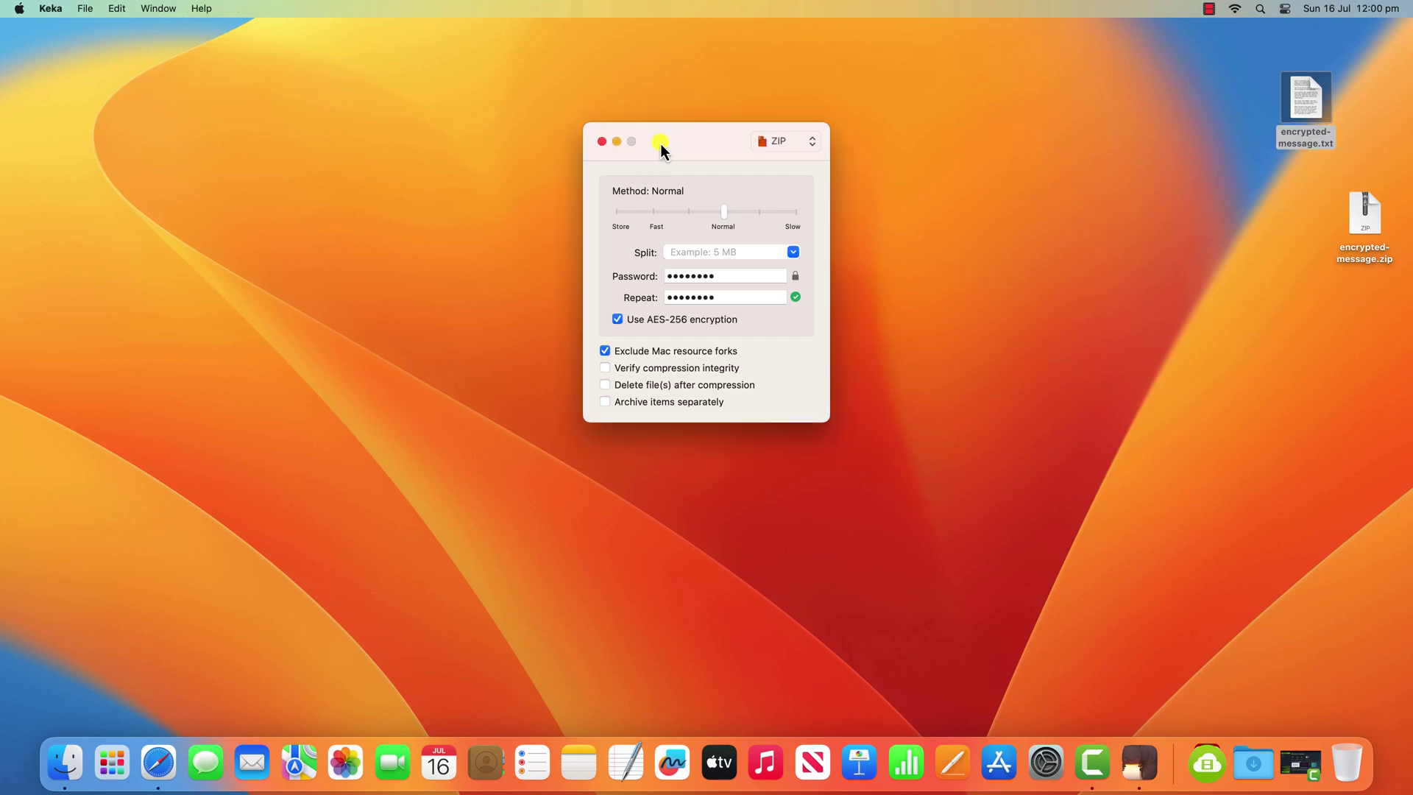
pyautogui.click(49, 9)
pyautogui.click(88, 173)
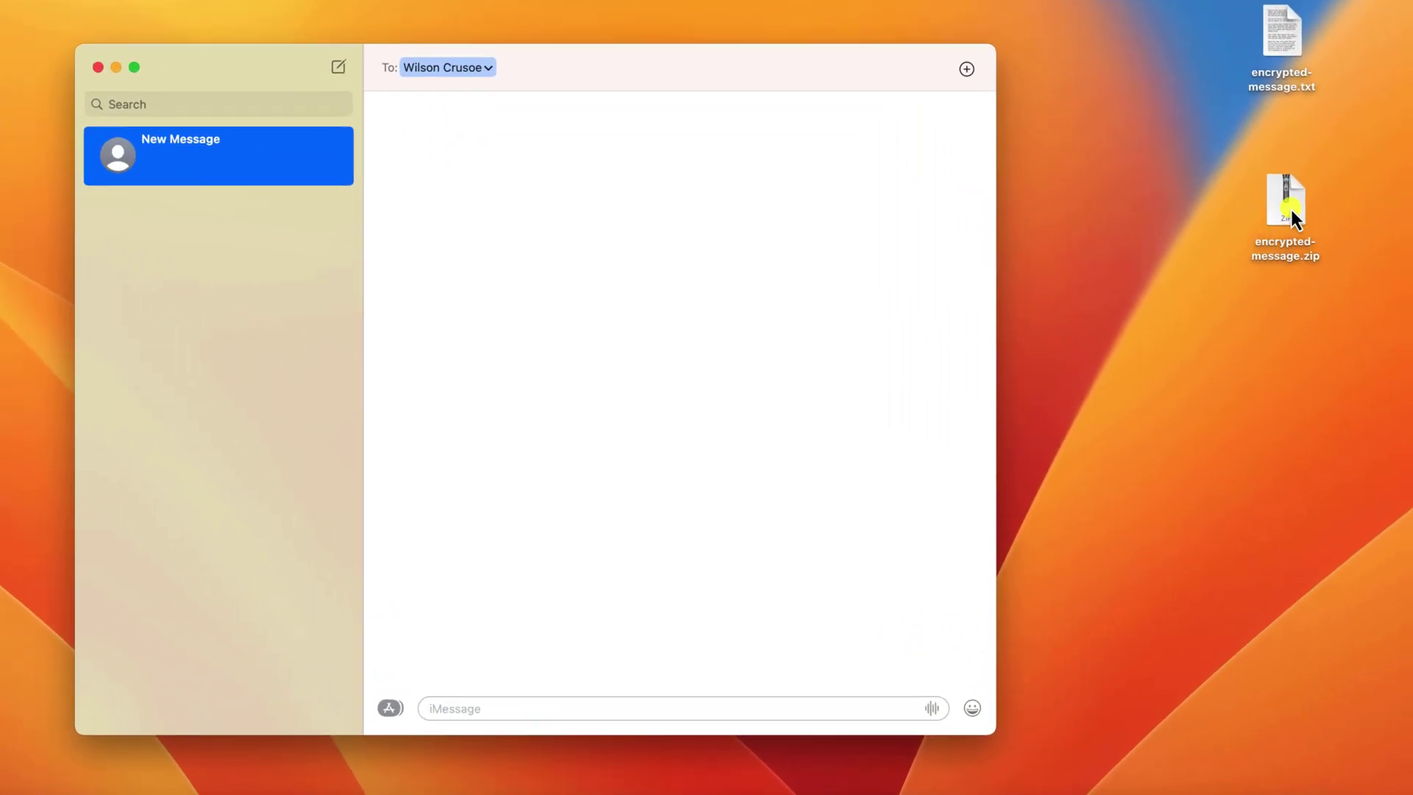
# - Attach encrypted-message.zip from the Desktop to the new Messages conversation
pyautogui.moveTo(1307, 231); pyautogui.dragTo(634, 653)
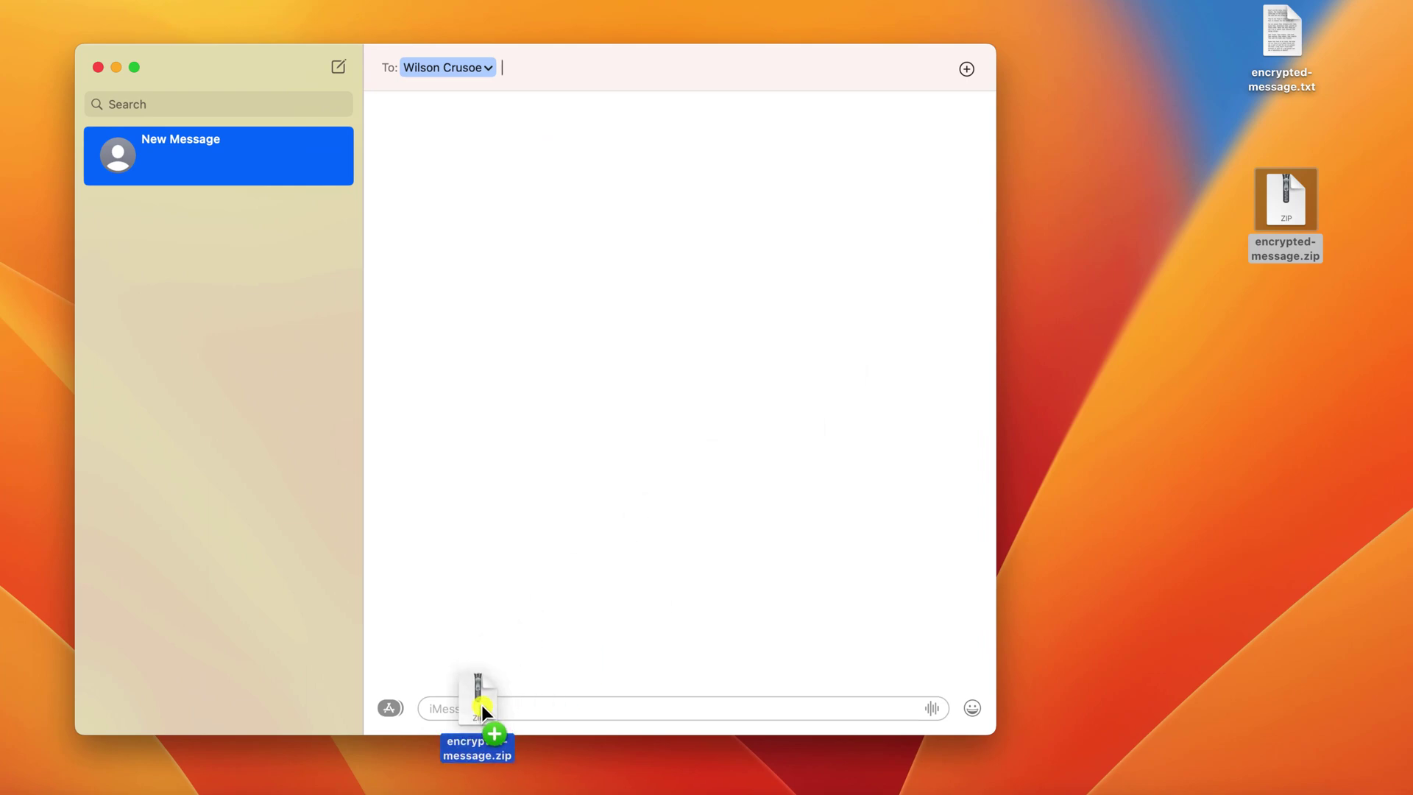
pyautogui.moveTo(481, 705); pyautogui.dragTo(487, 695)
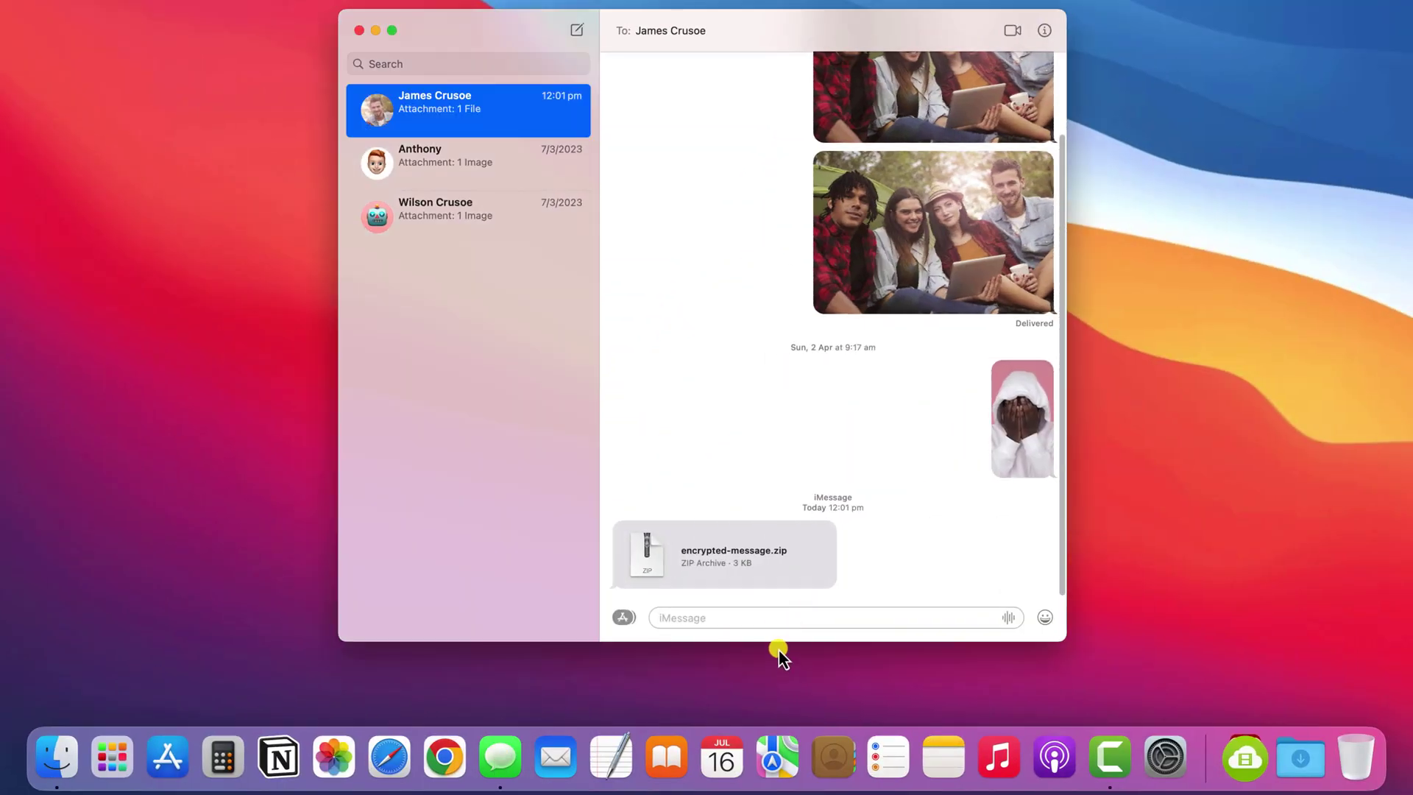
# - Save the received zip to Downloads and unlock it with its password in Archive Utility
pyautogui.rightClick(729, 546)
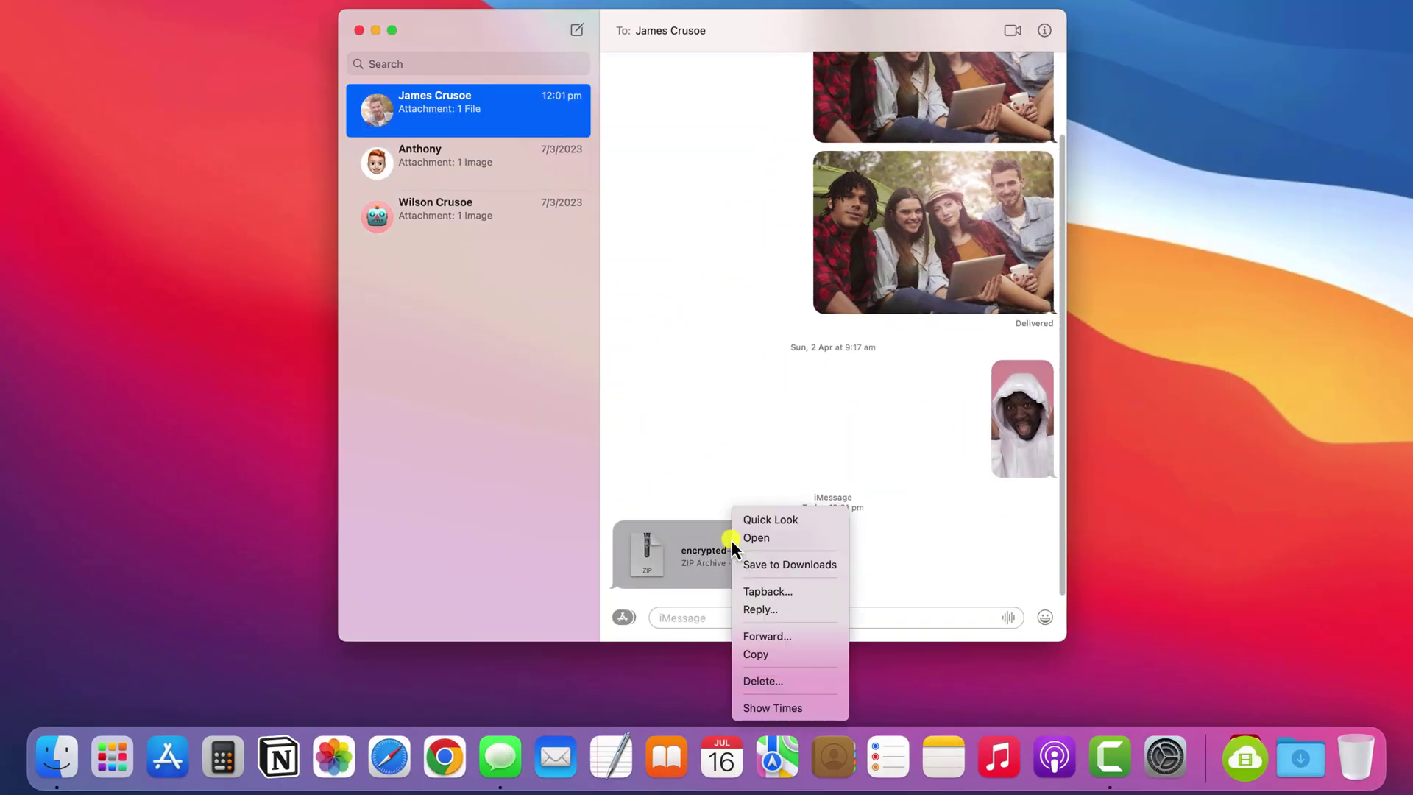
pyautogui.click(761, 567)
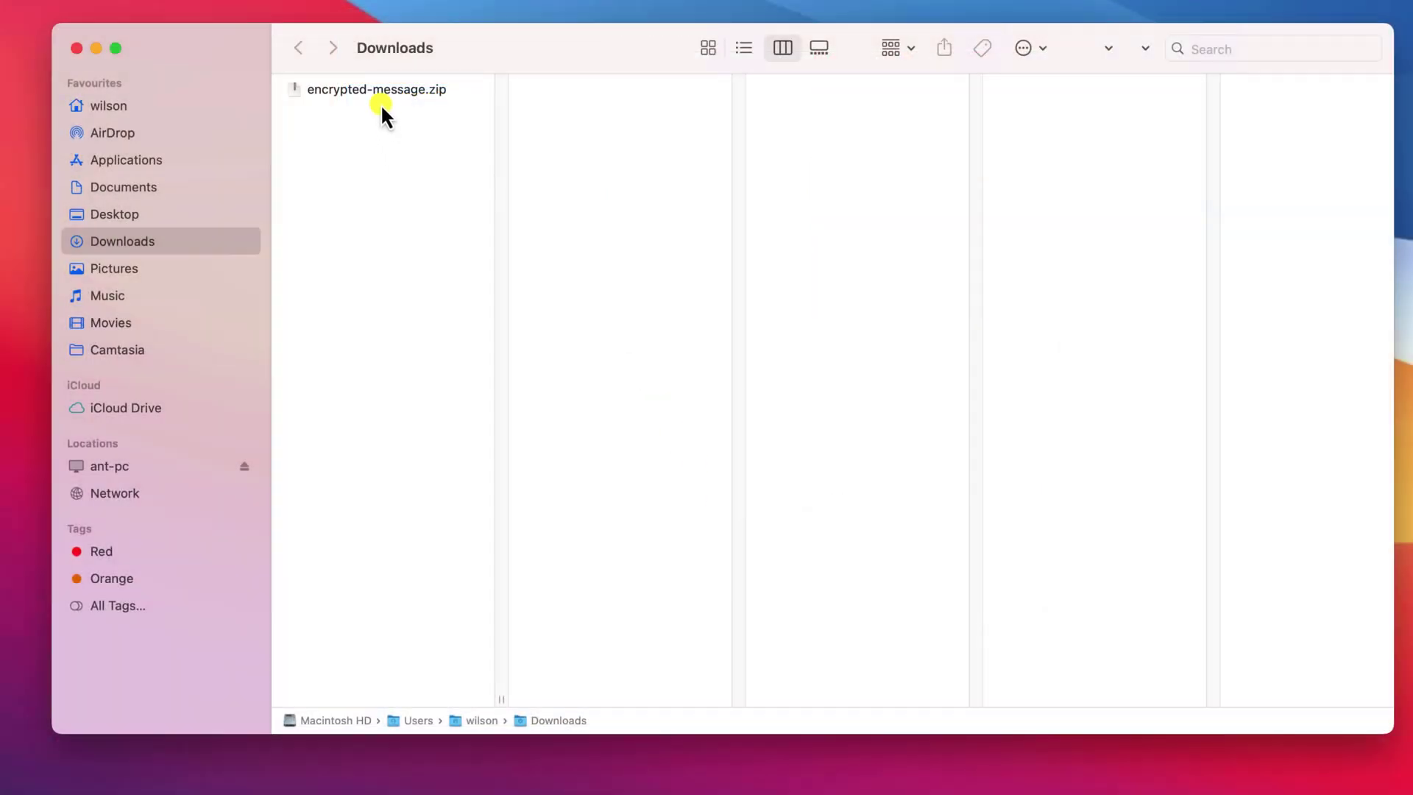
pyautogui.doubleClick(380, 94)
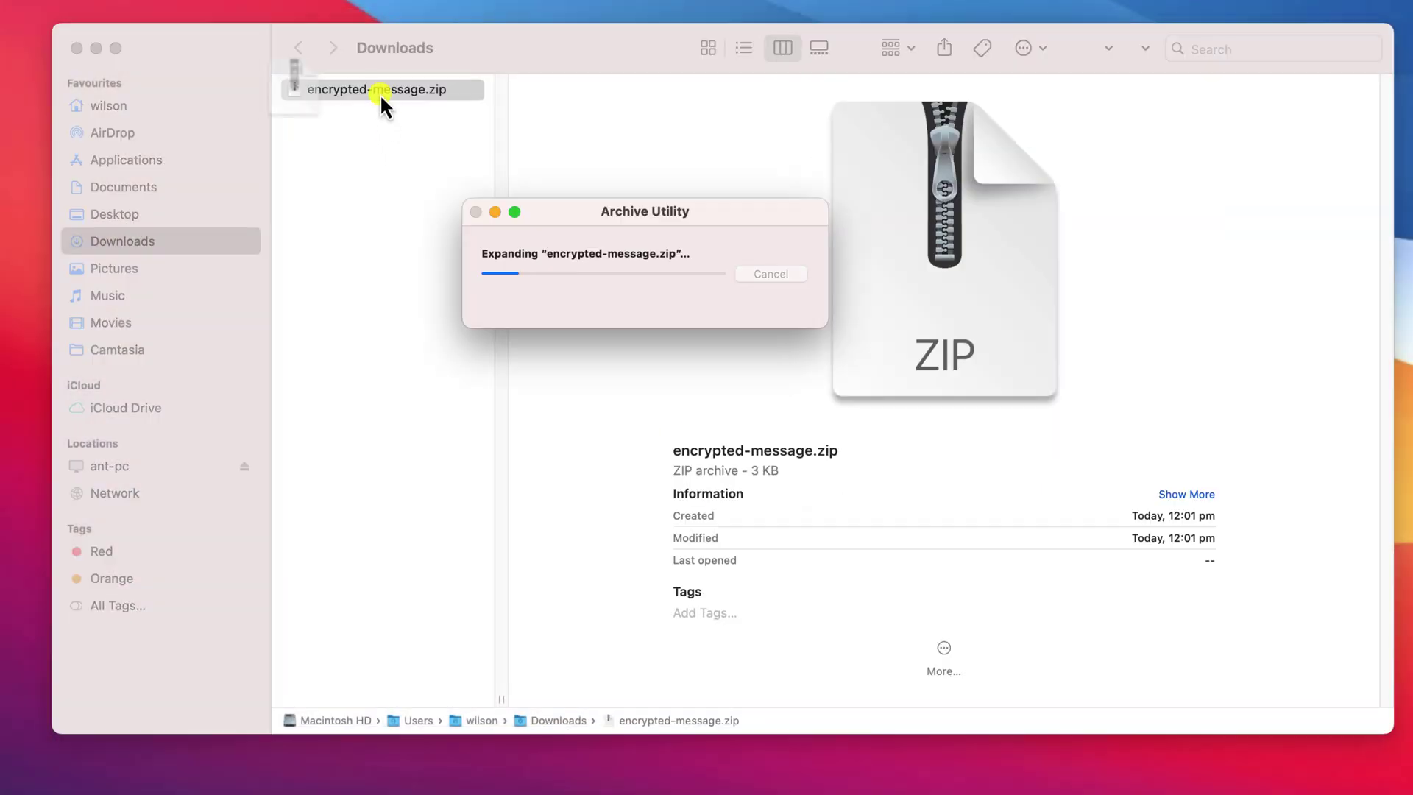
pyautogui.write('•••••••••')
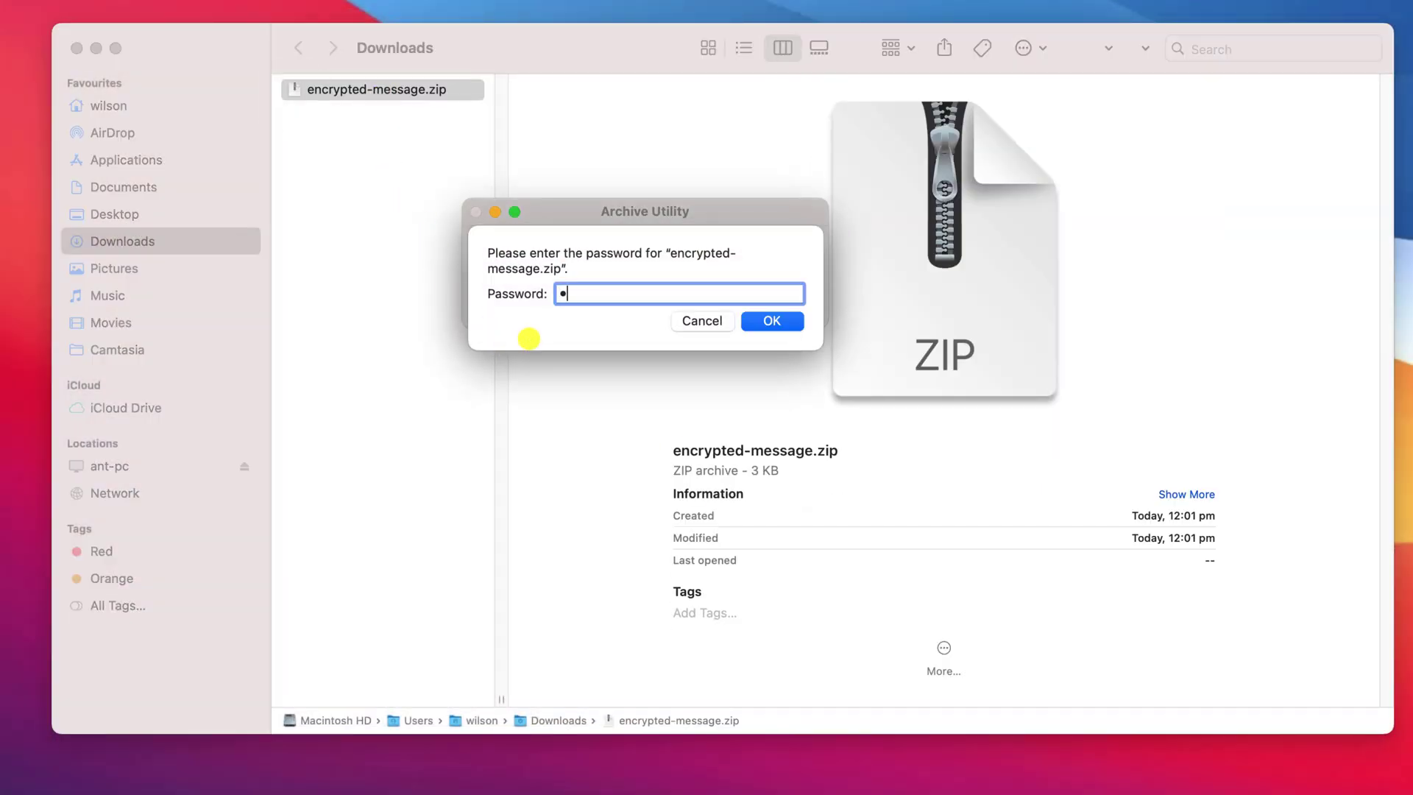
pyautogui.click(772, 321)
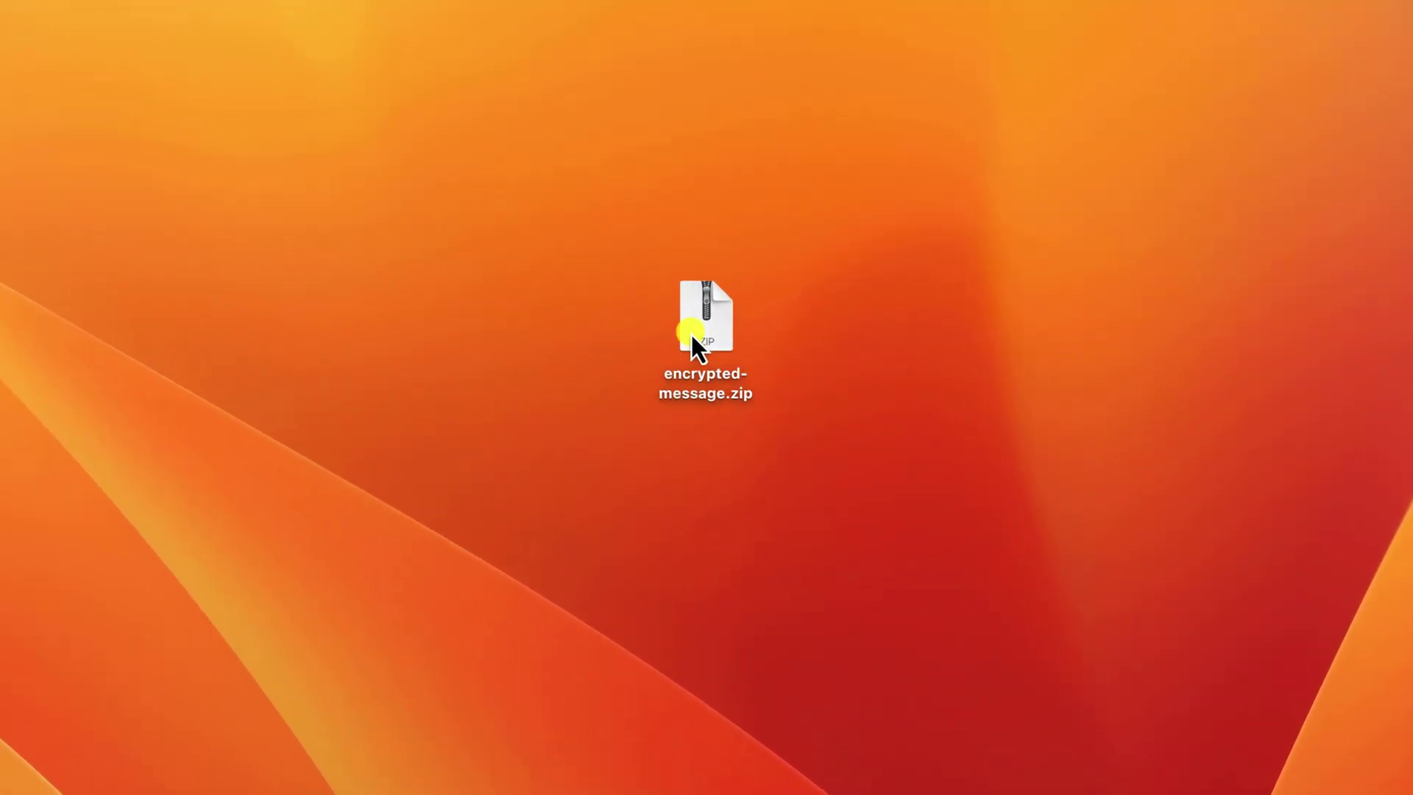
# - AirDrop encrypted-message.zip from the desktop to the second nearby device
pyautogui.rightClick(690, 332)
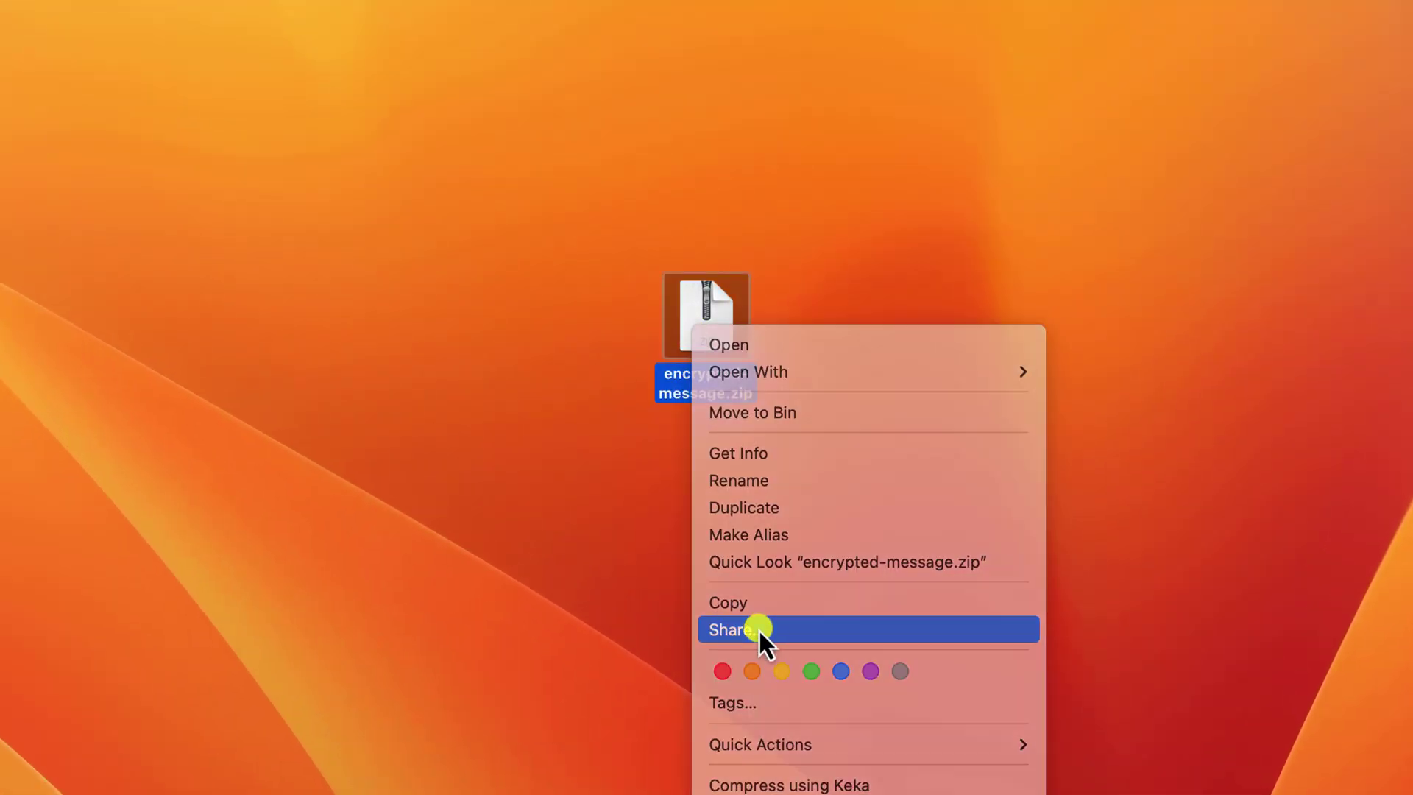
pyautogui.click(758, 628)
pyautogui.click(463, 298)
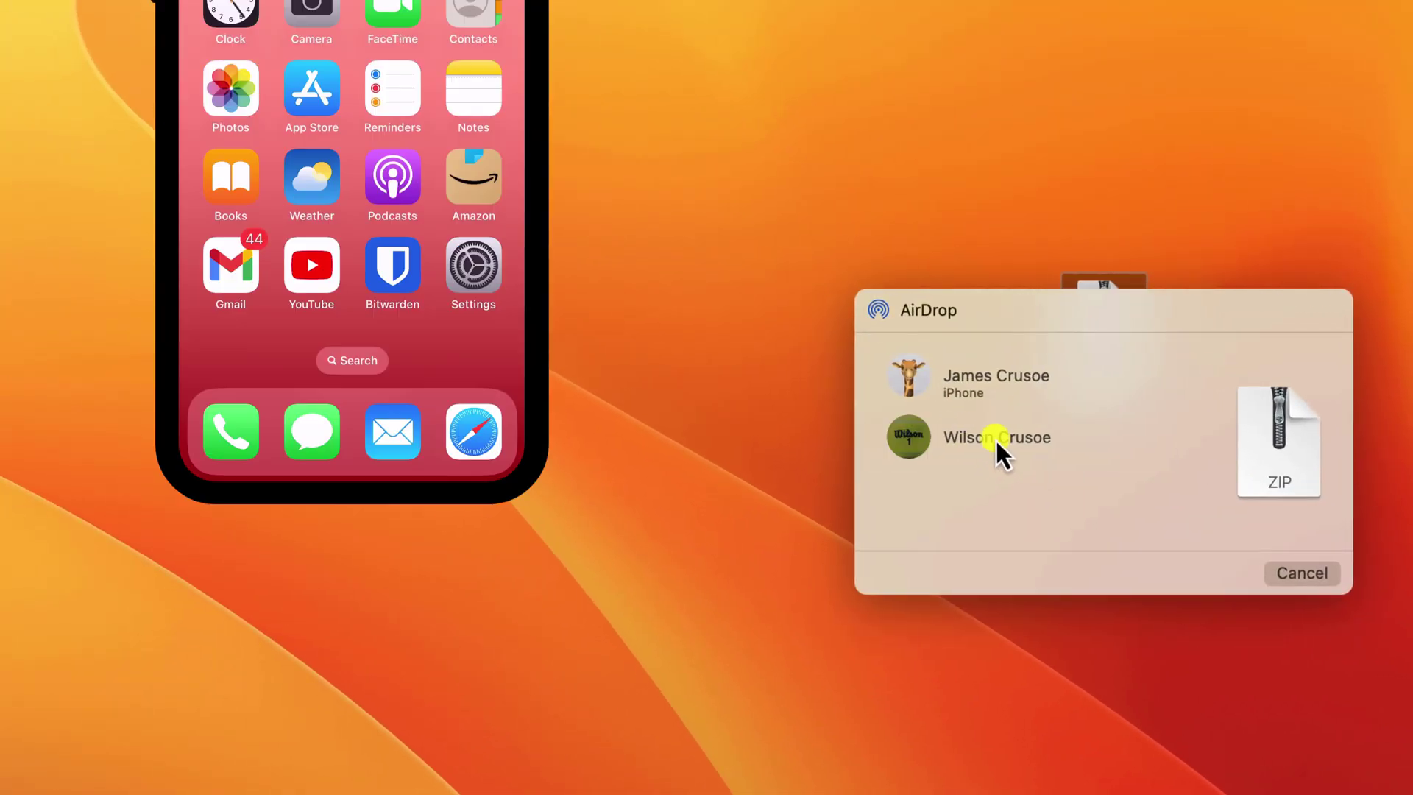
pyautogui.click(597, 438)
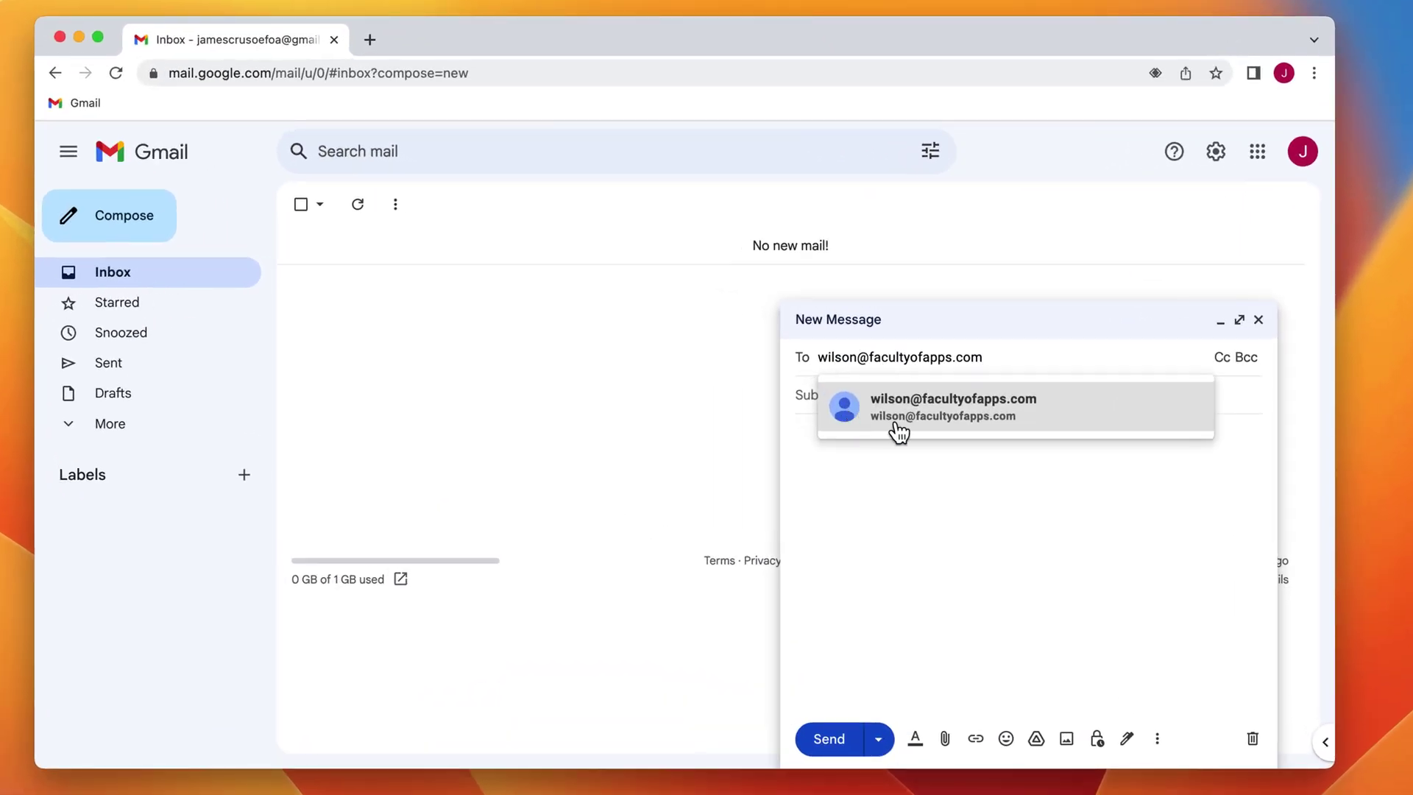
# - Accept the suggested recipient and attach encrypted-message.zip from the Desktop
pyautogui.click(864, 390)
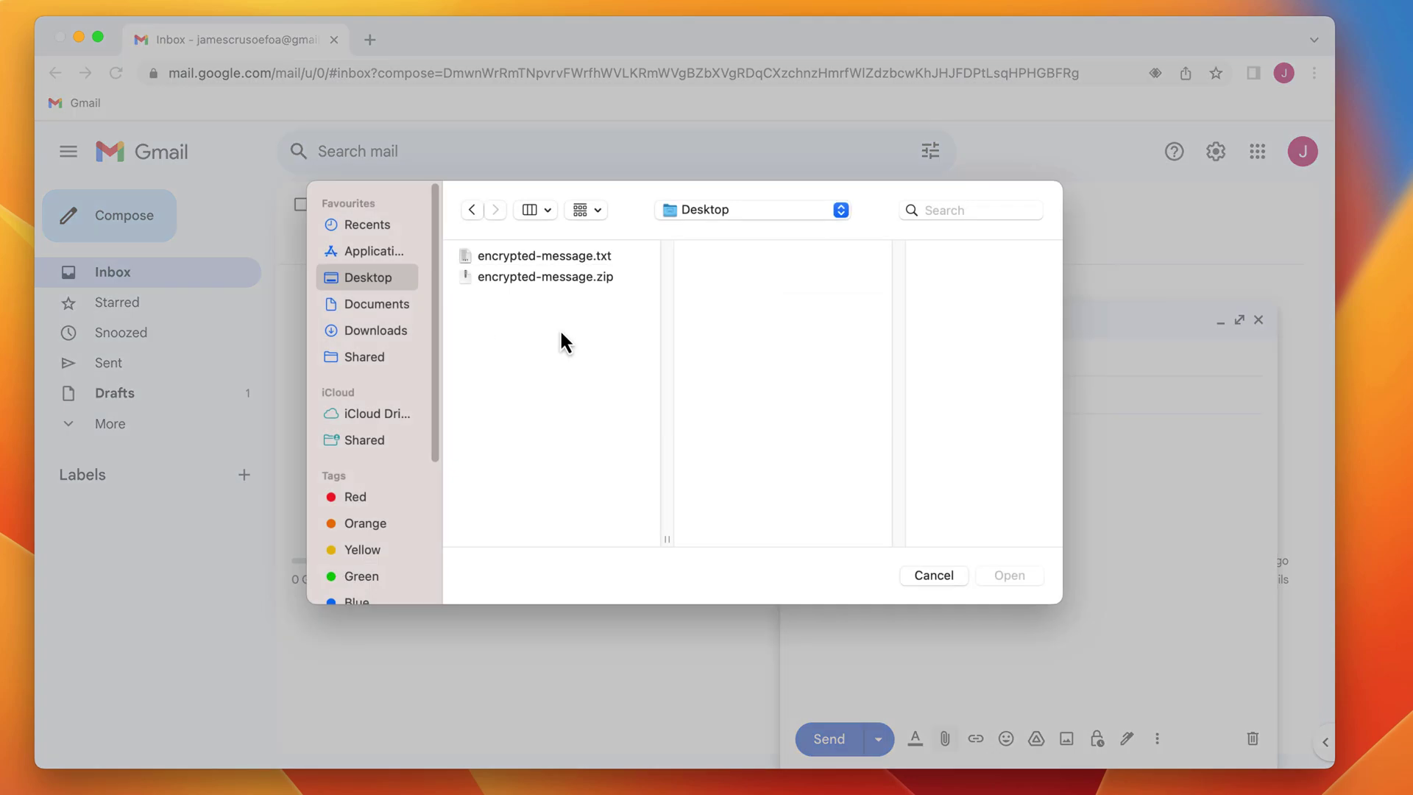
pyautogui.click(571, 278)
pyautogui.click(990, 578)
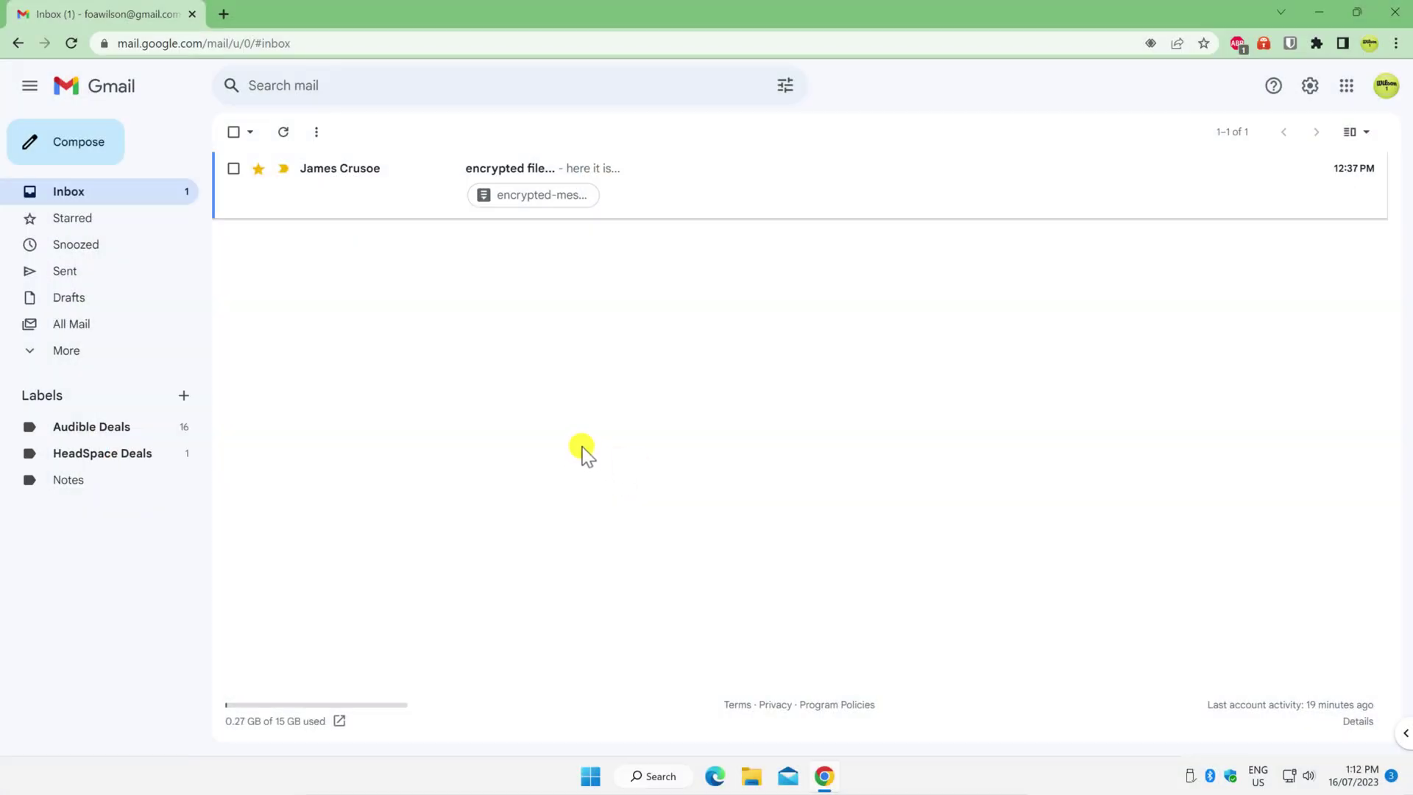
# - Download the encrypted-message.zip attachment from the received email and reveal it in the Downloads folder
pyautogui.click(650, 197)
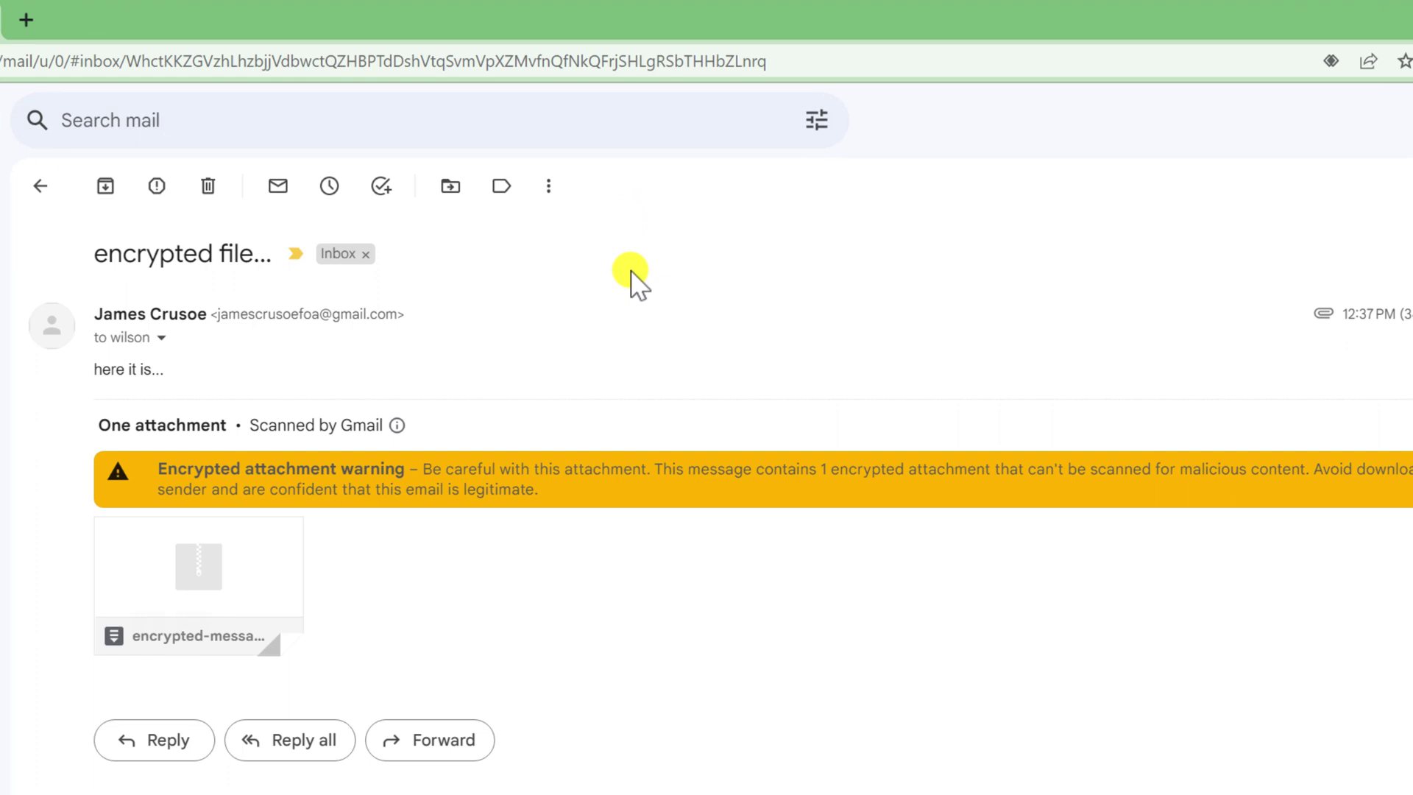
pyautogui.moveTo(277, 562)
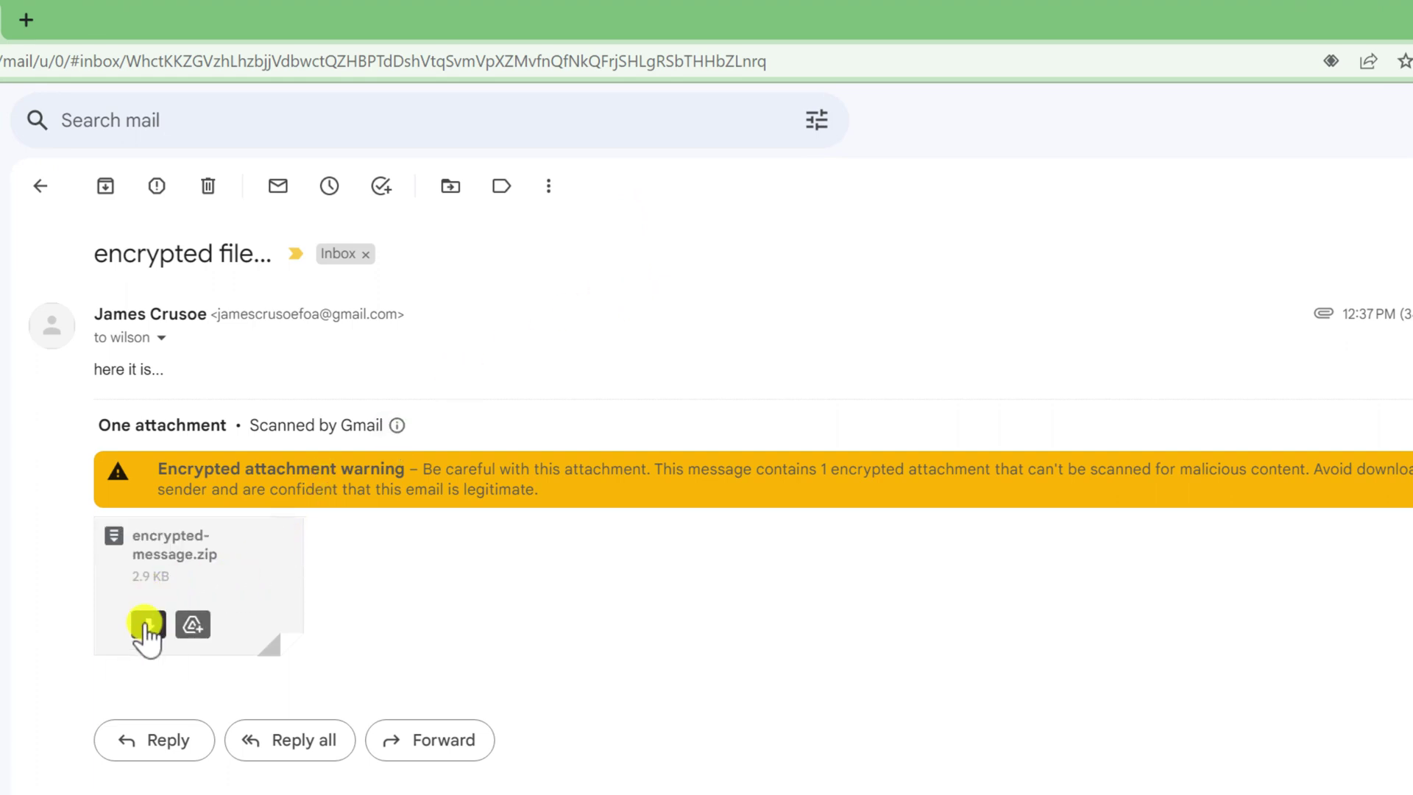
pyautogui.click(147, 625)
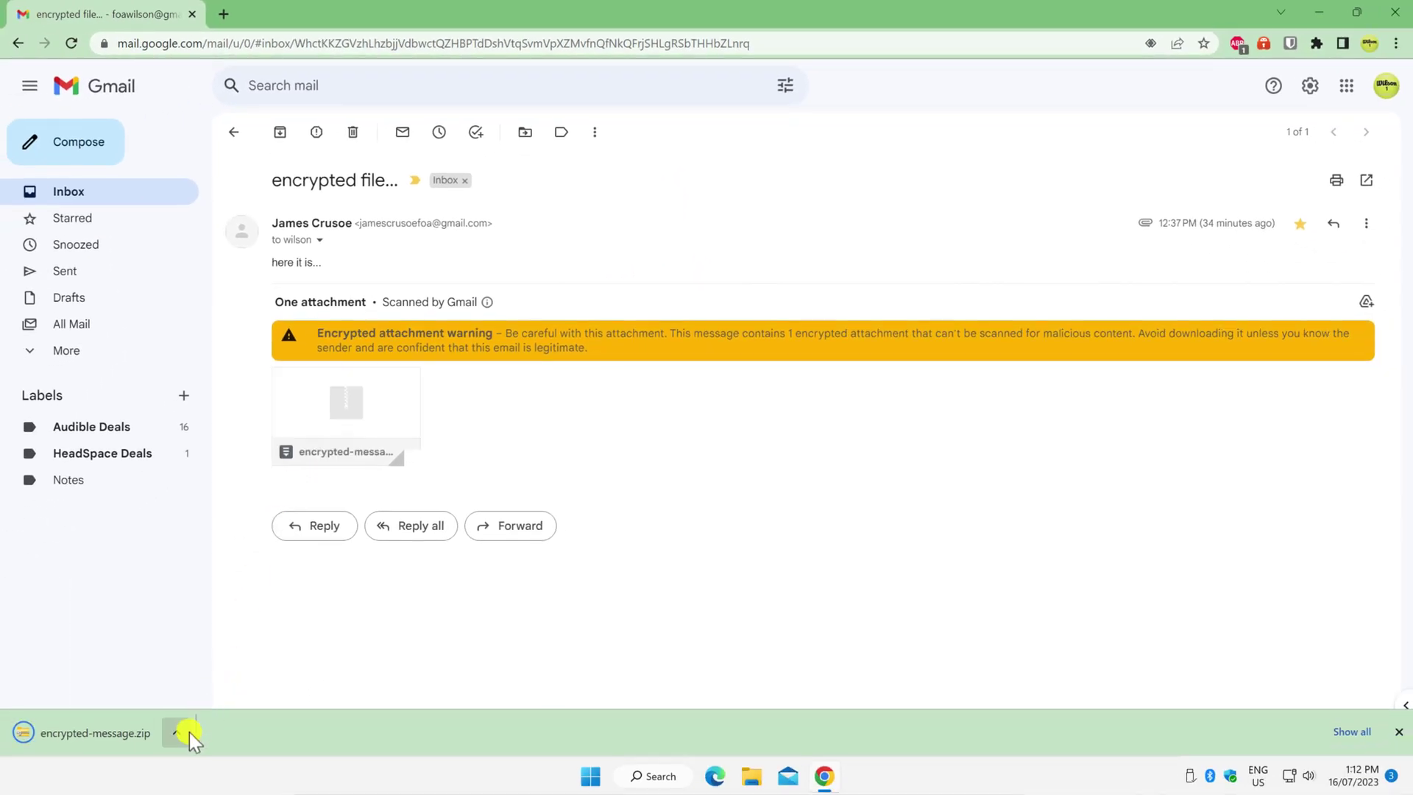
pyautogui.click(182, 734)
pyautogui.click(226, 671)
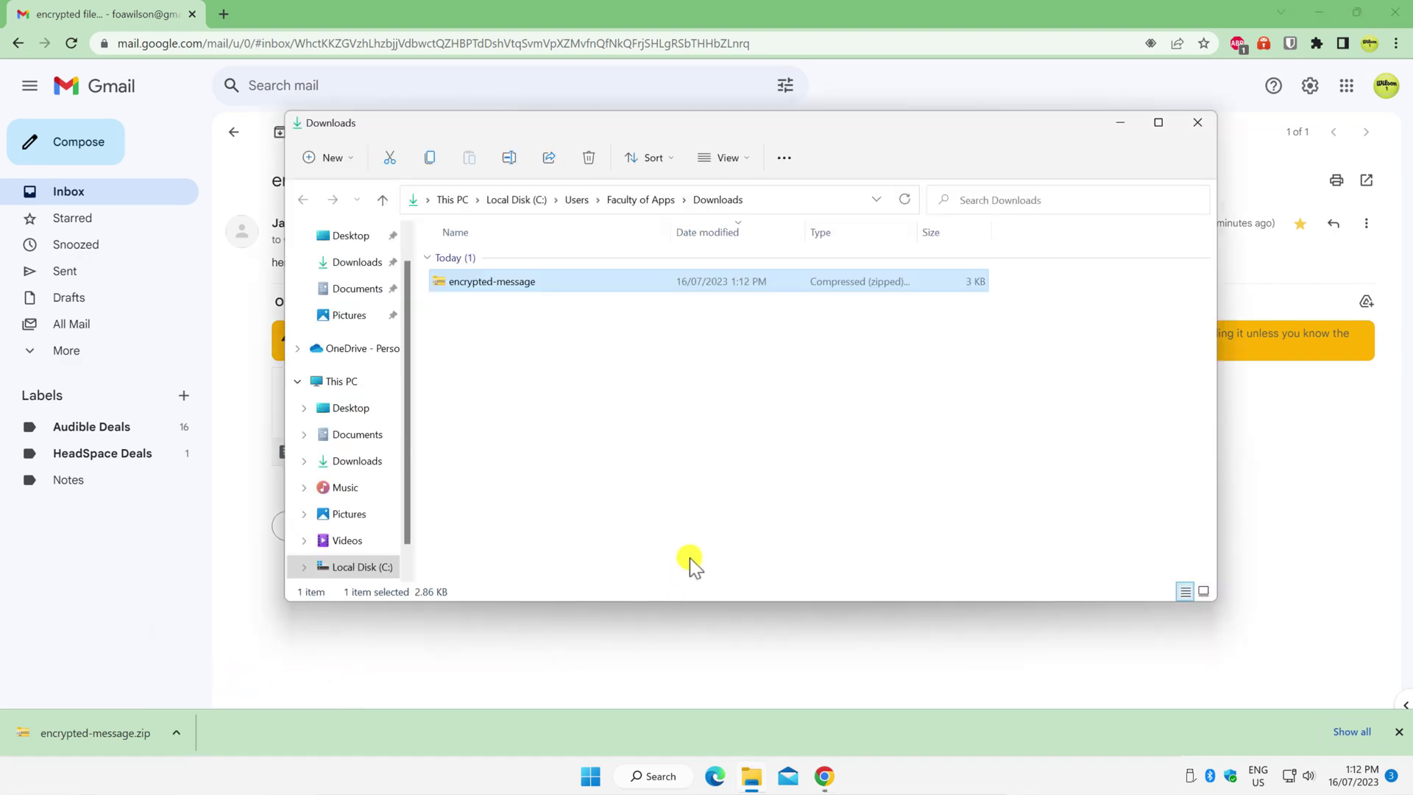
# - Try Windows' Extract All on encrypted-message.zip, then cancel after error 0x80004005
pyautogui.click(1321, 13)
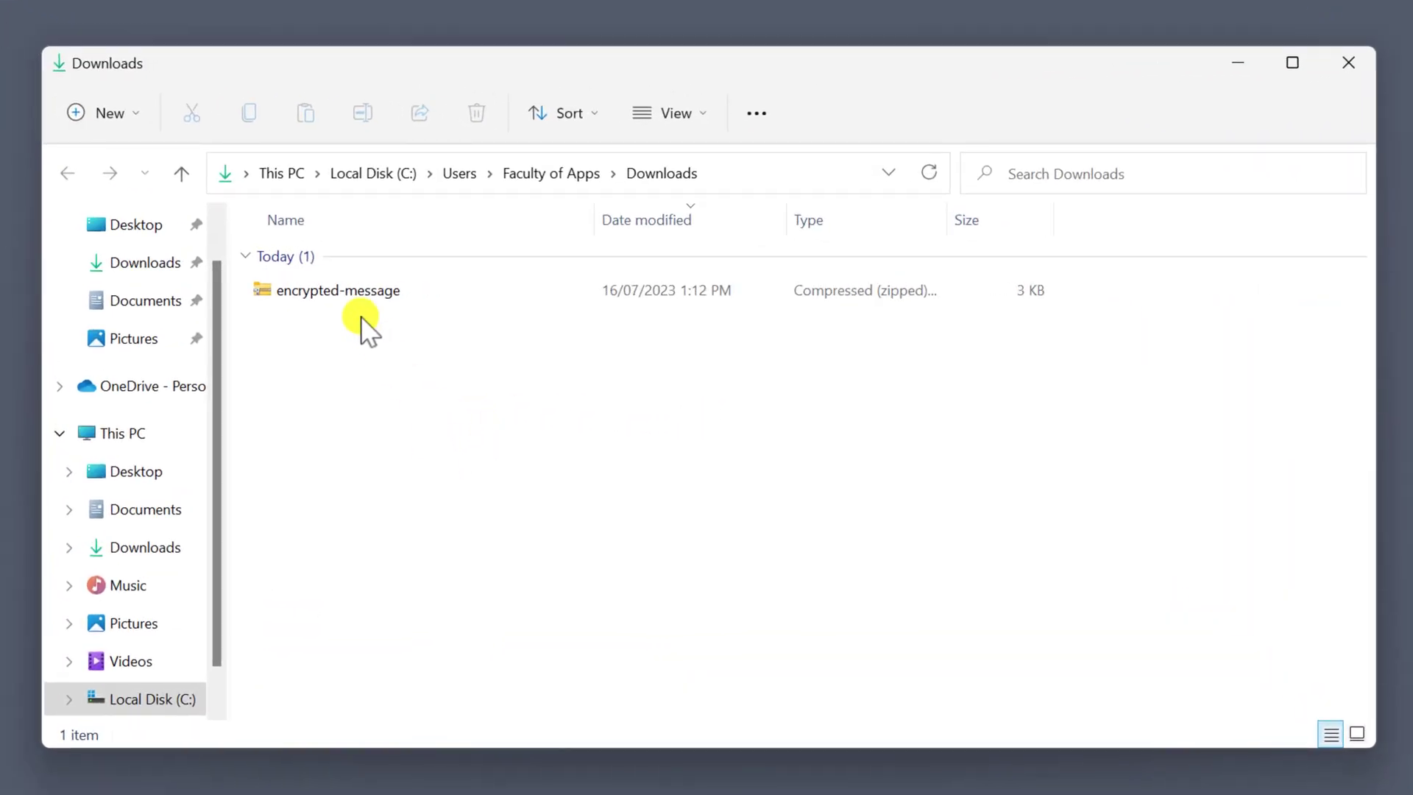
pyautogui.rightClick(498, 281)
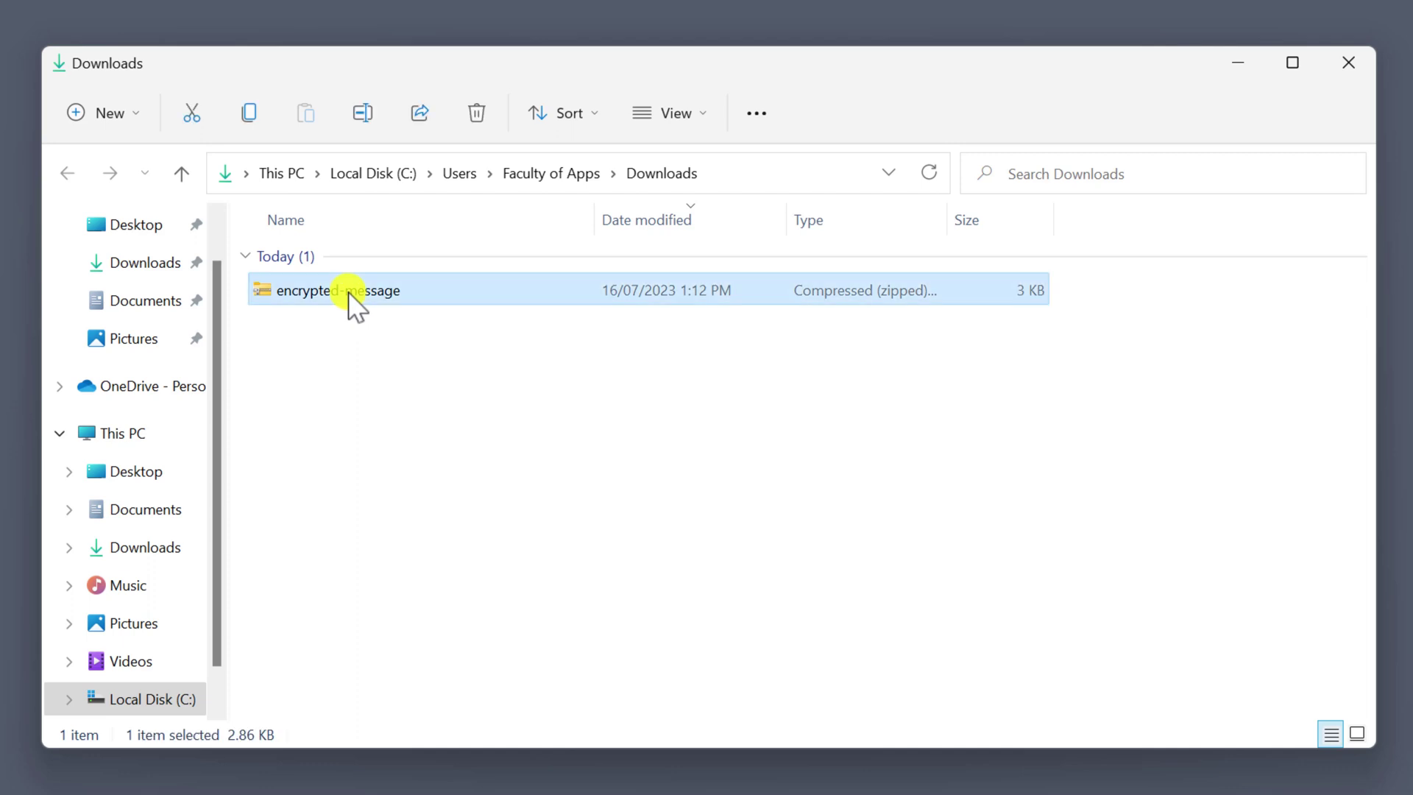
pyautogui.click(453, 486)
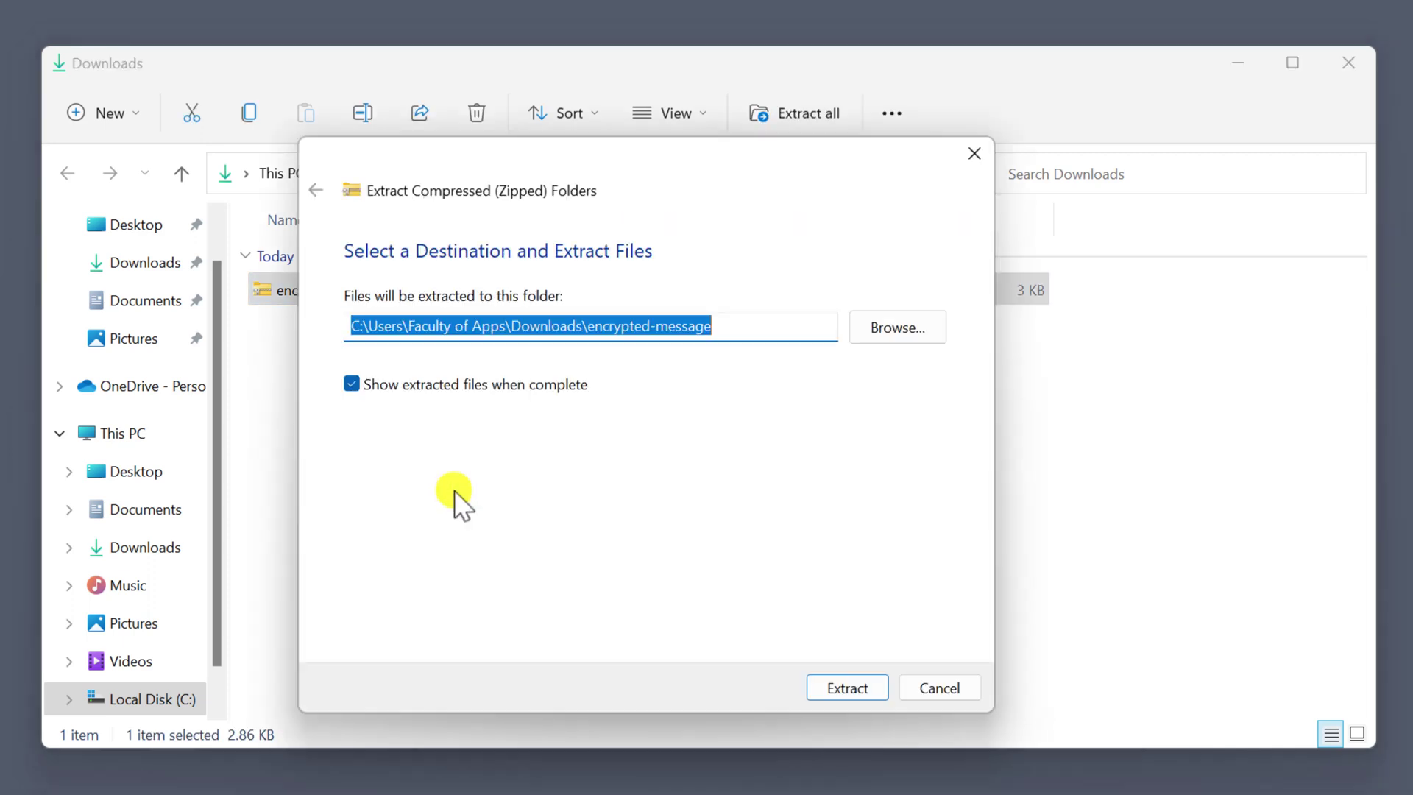
pyautogui.click(839, 688)
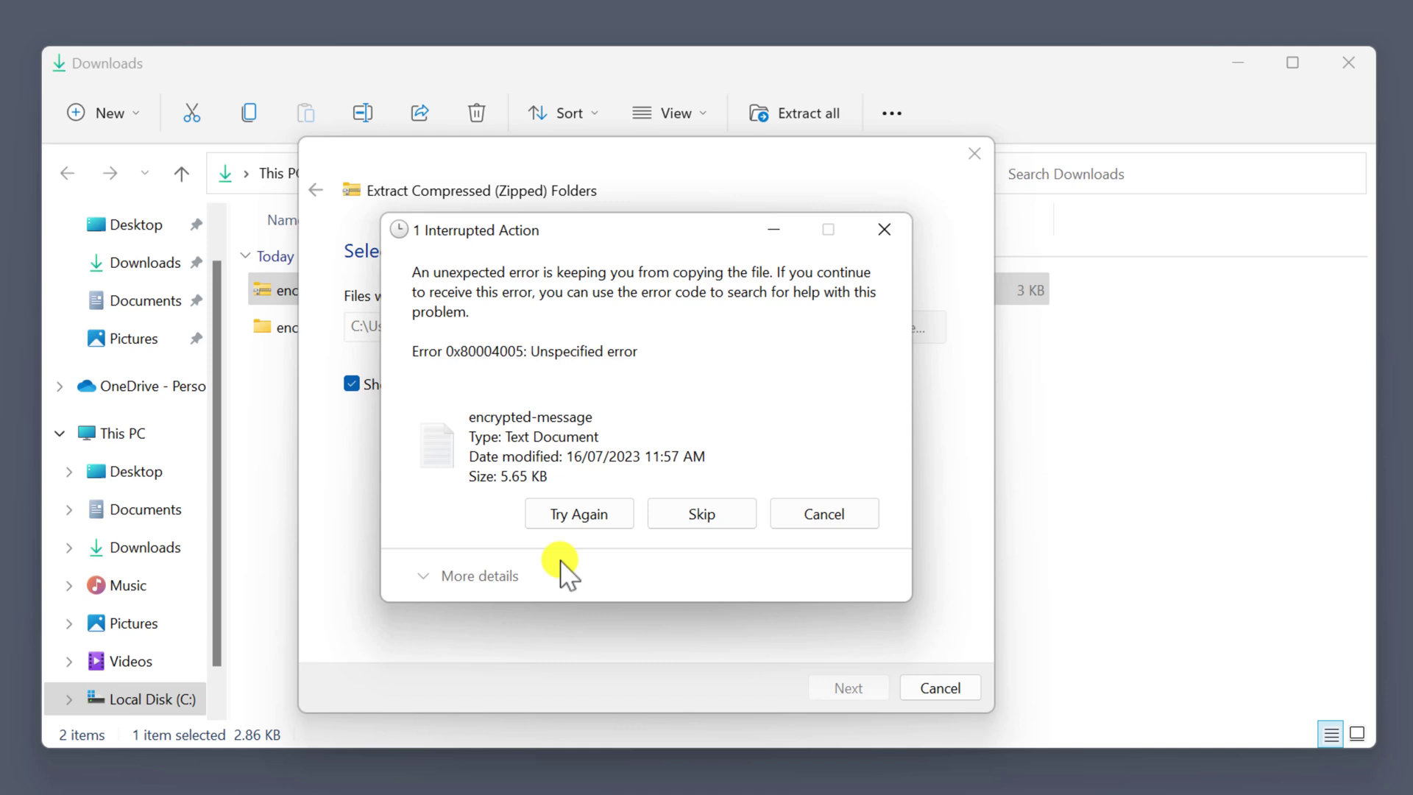
pyautogui.click(815, 515)
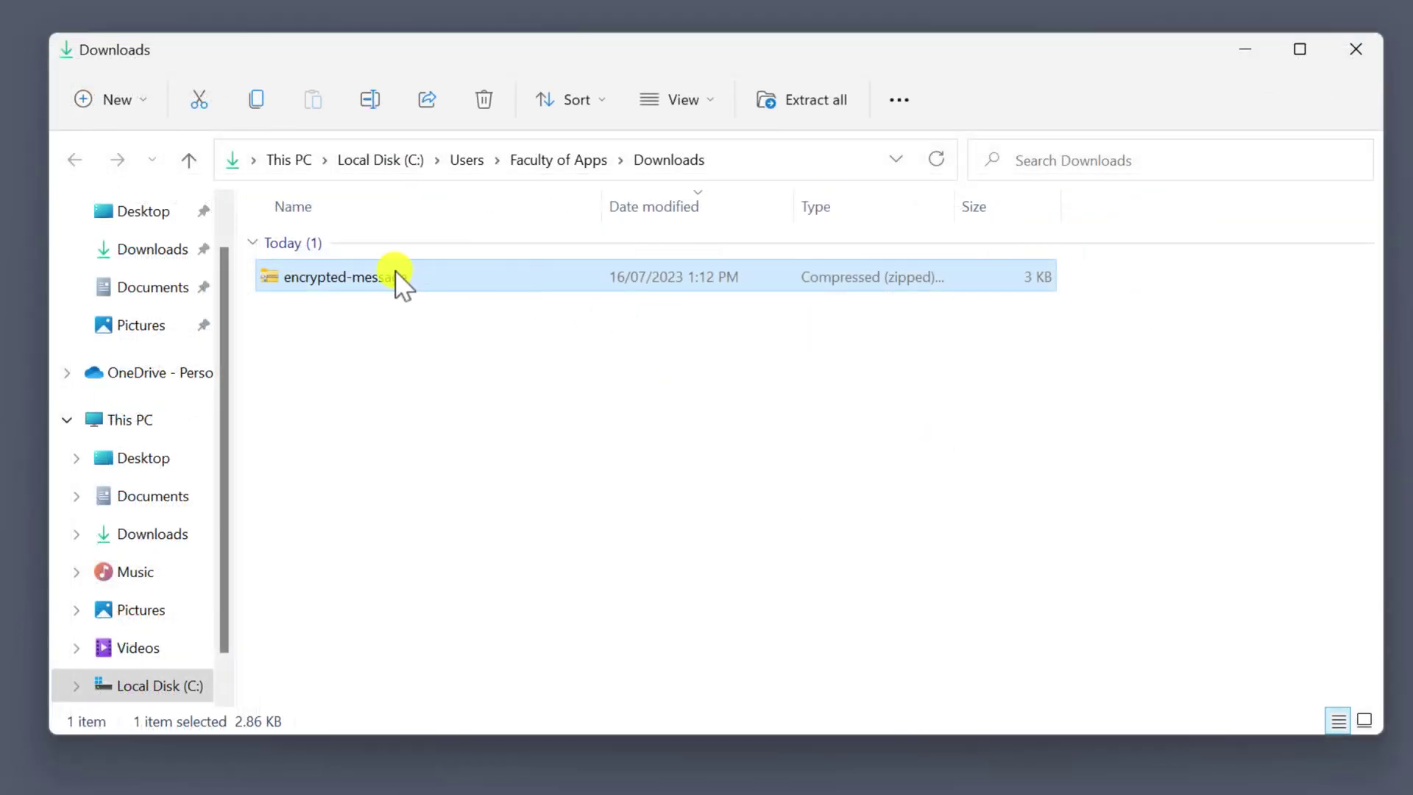
# - Extract encrypted-message.zip here with 7-Zip using the pasted password, then open encrypted-message.txt in Notepad
pyautogui.rightClick(390, 276)
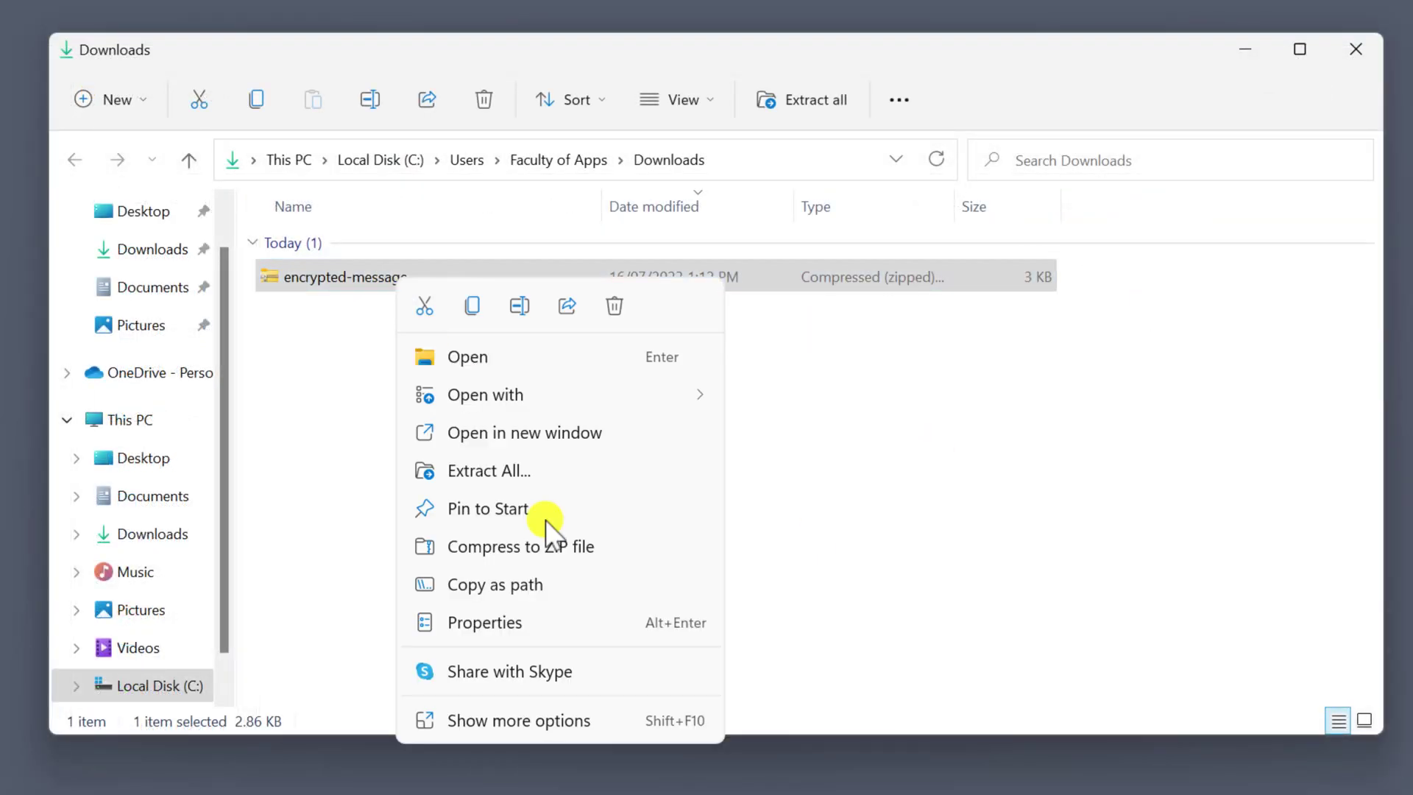
pyautogui.click(531, 721)
pyautogui.moveTo(637, 398)
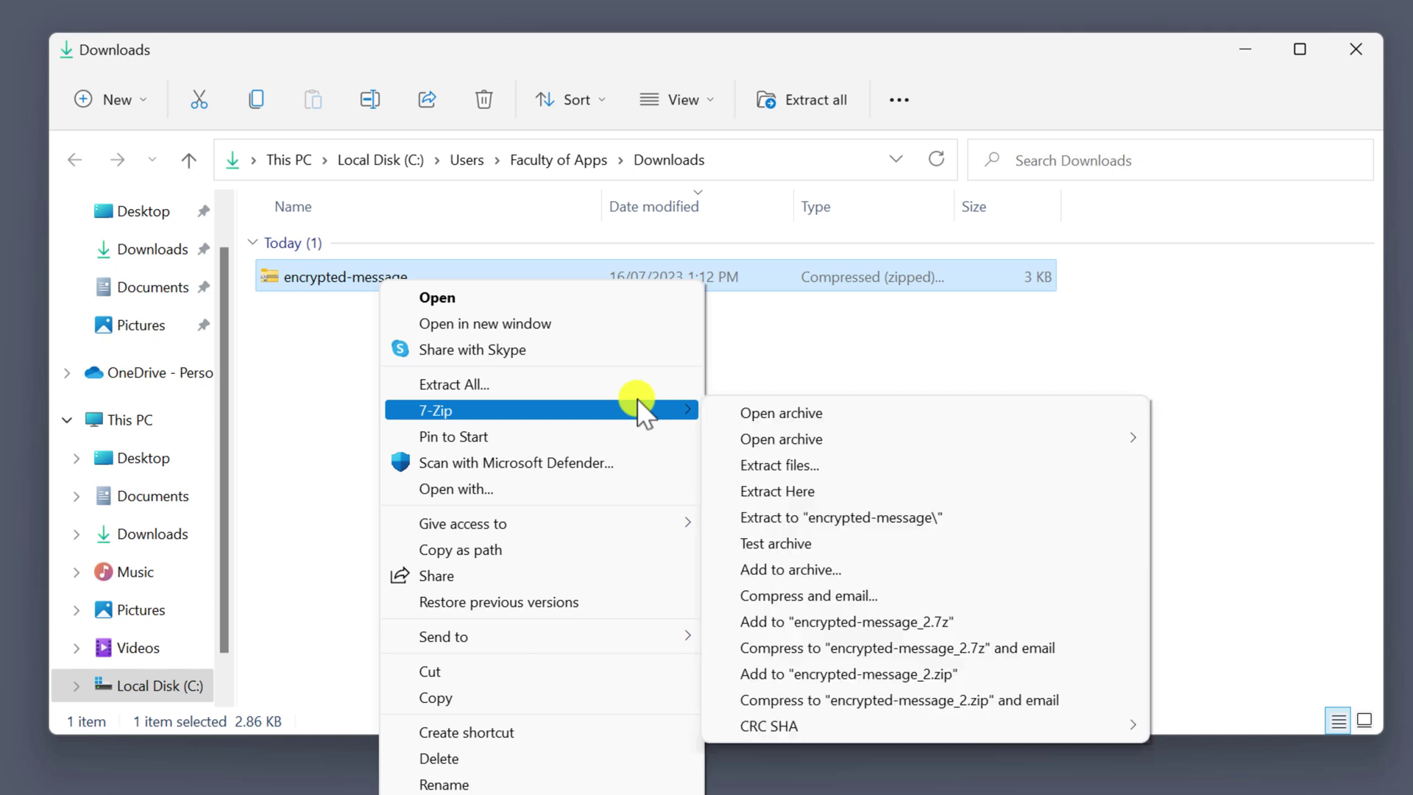
pyautogui.click(790, 492)
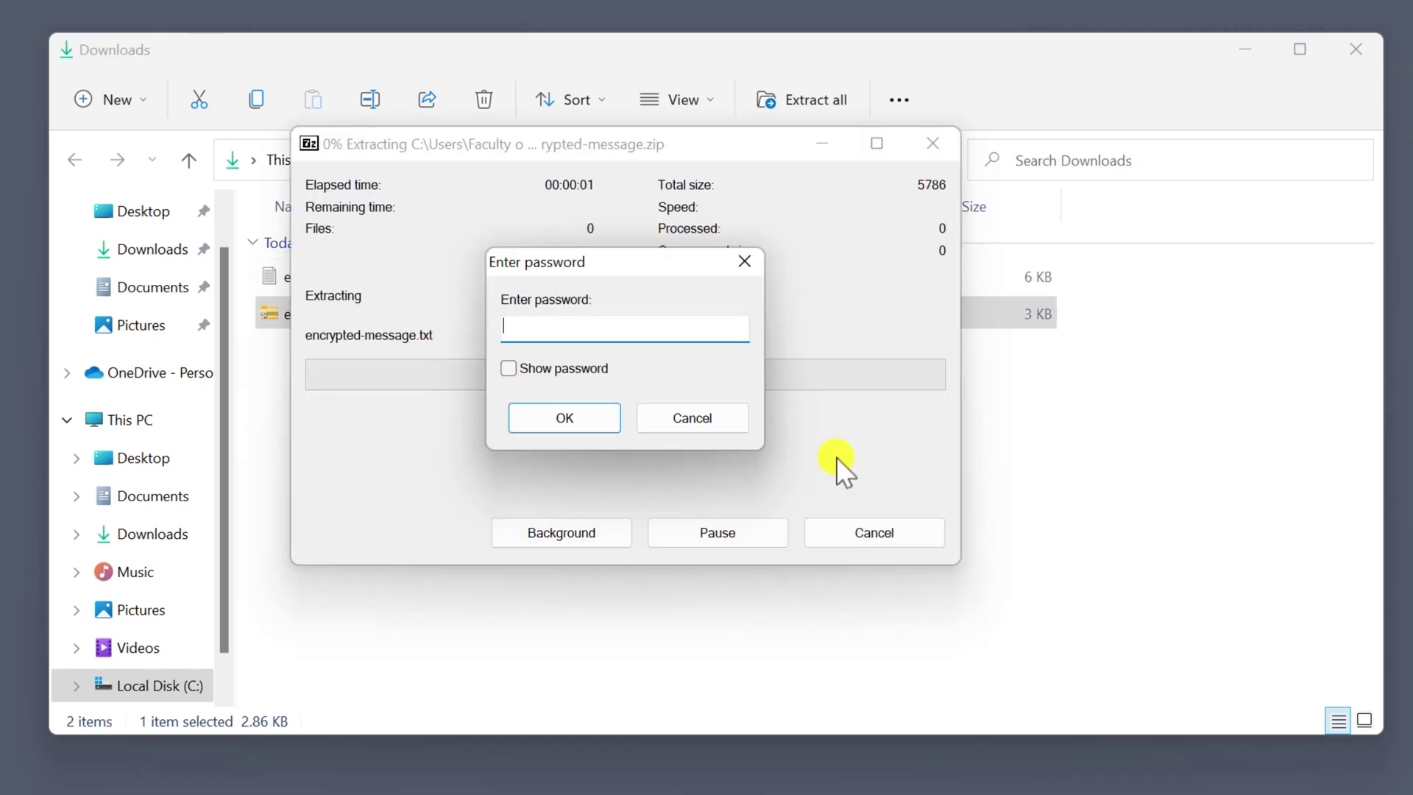
pyautogui.hotkey('ctrl', 'v')
pyautogui.click(599, 410)
pyautogui.click(379, 283)
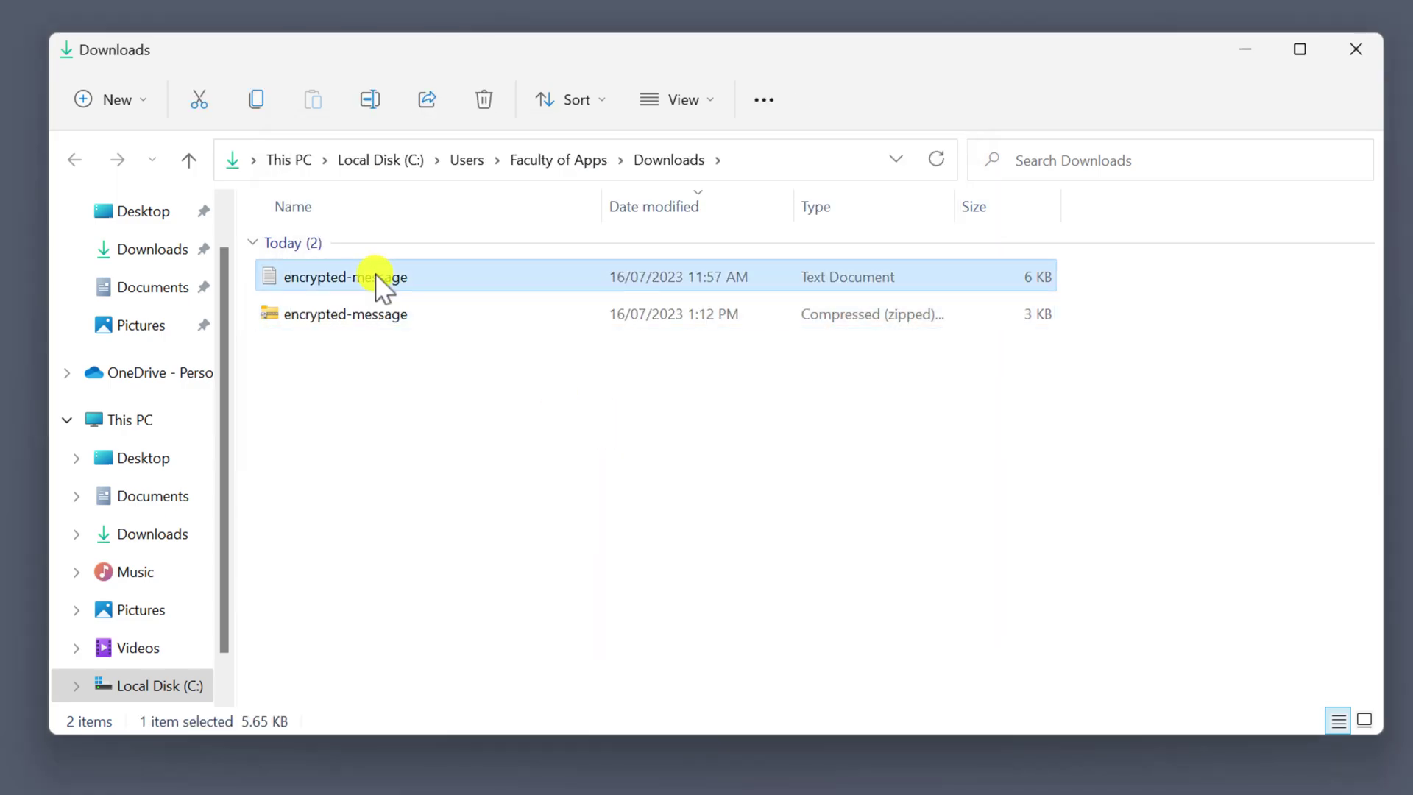
pyautogui.doubleClick(379, 283)
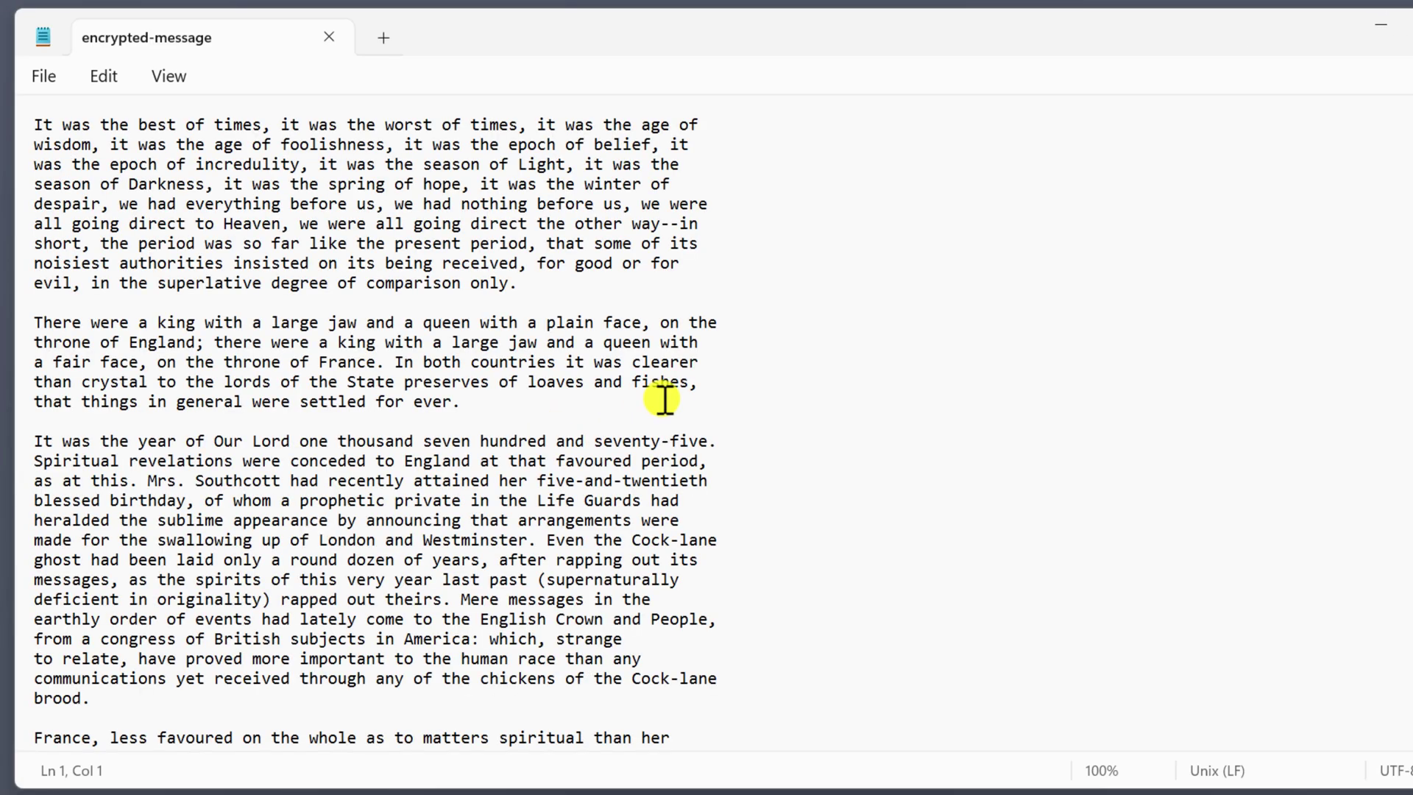